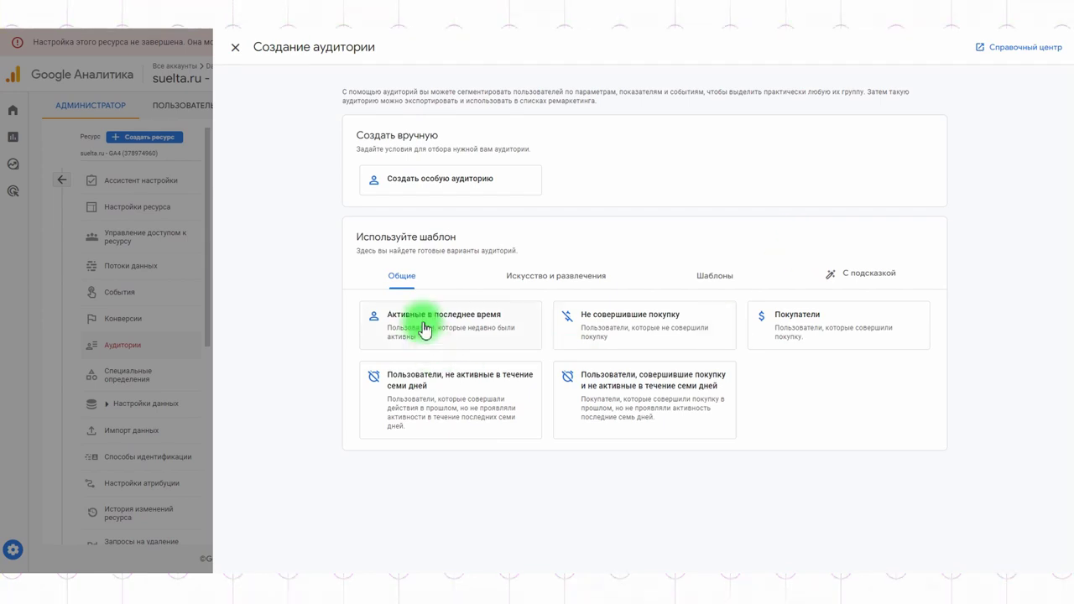
Preview the conditions of the "Не совершившие покупку" audience template, then return to the audience creation choices
click(628, 313)
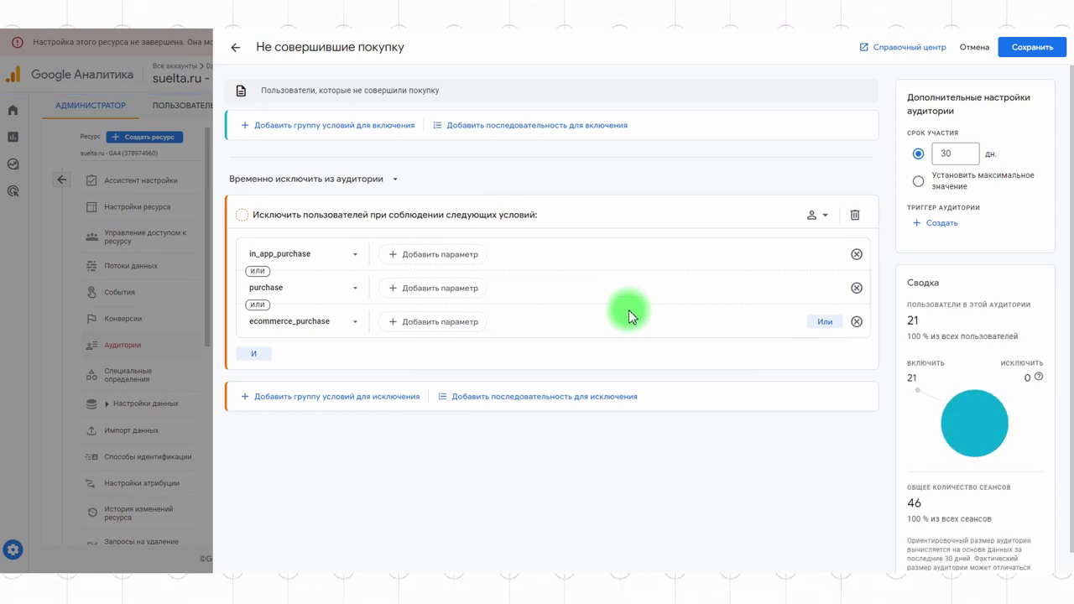
click(234, 47)
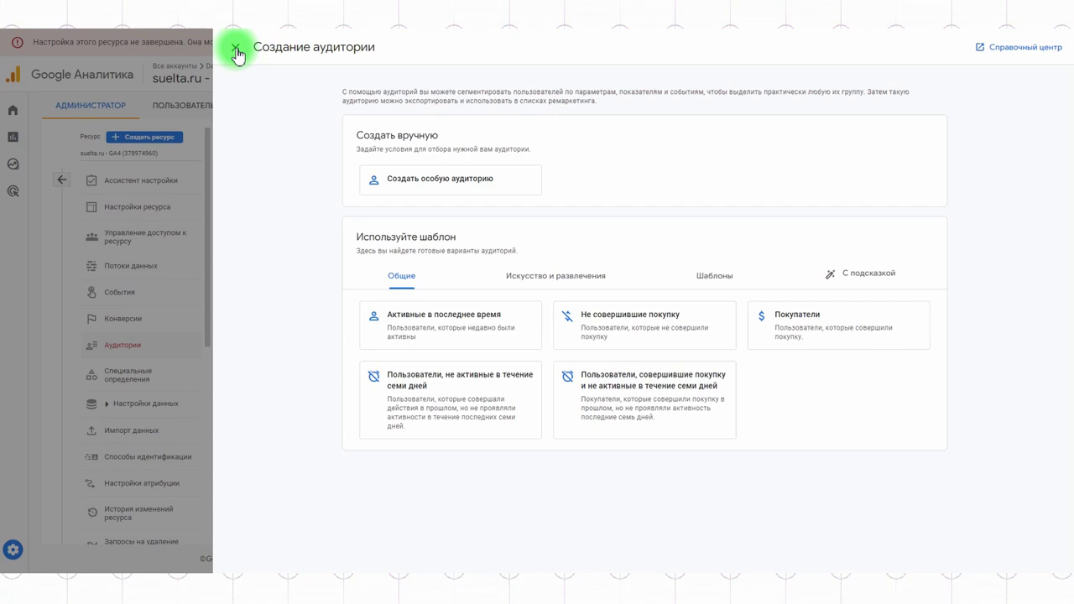
Start a custom audience that includes users who triggered the click_telegram event
click(415, 183)
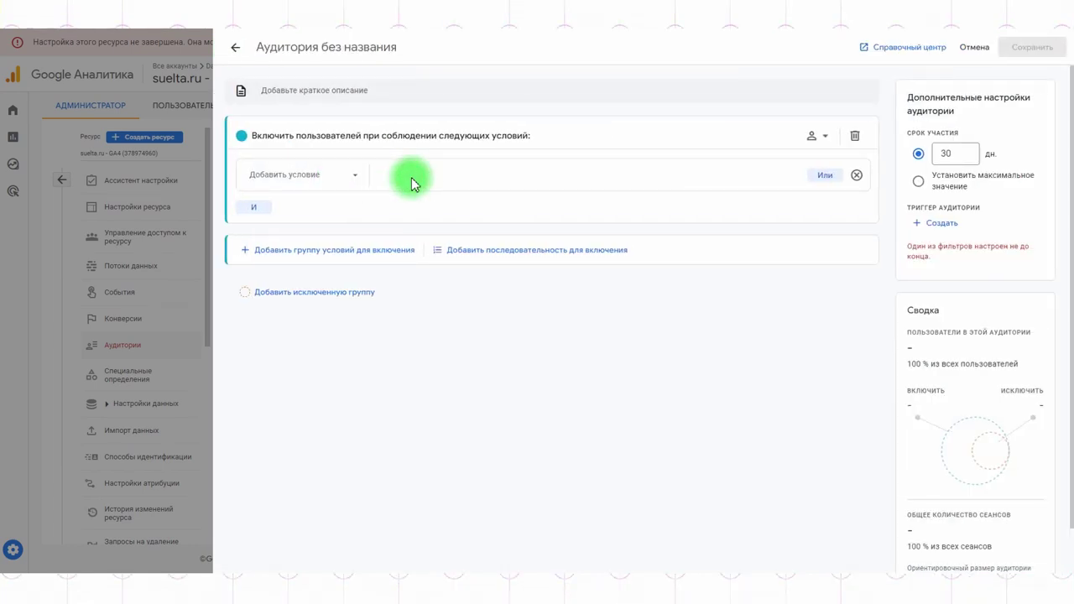
click(282, 176)
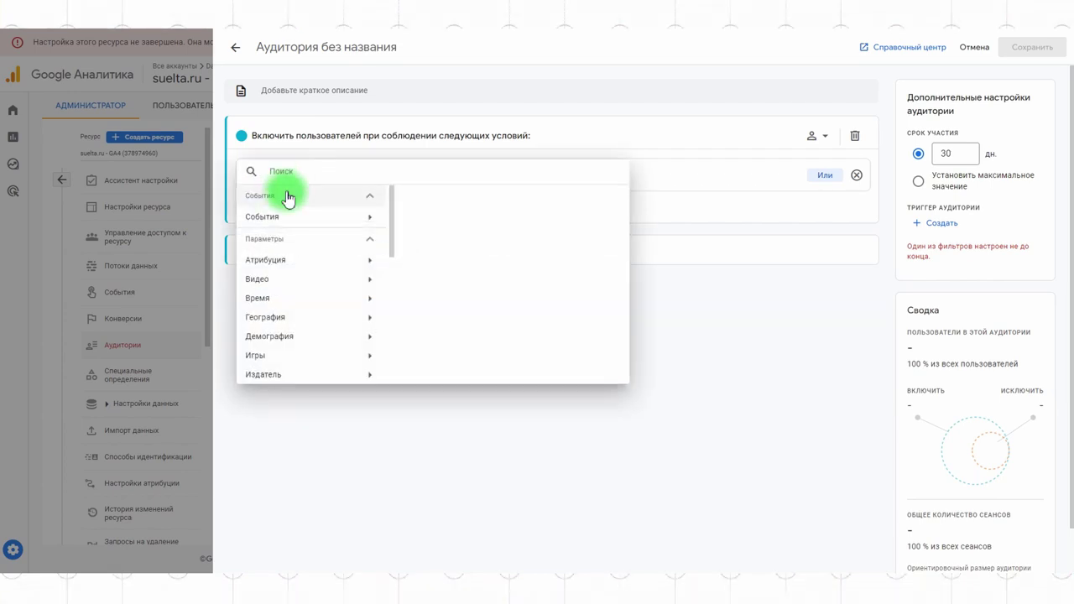
click(286, 220)
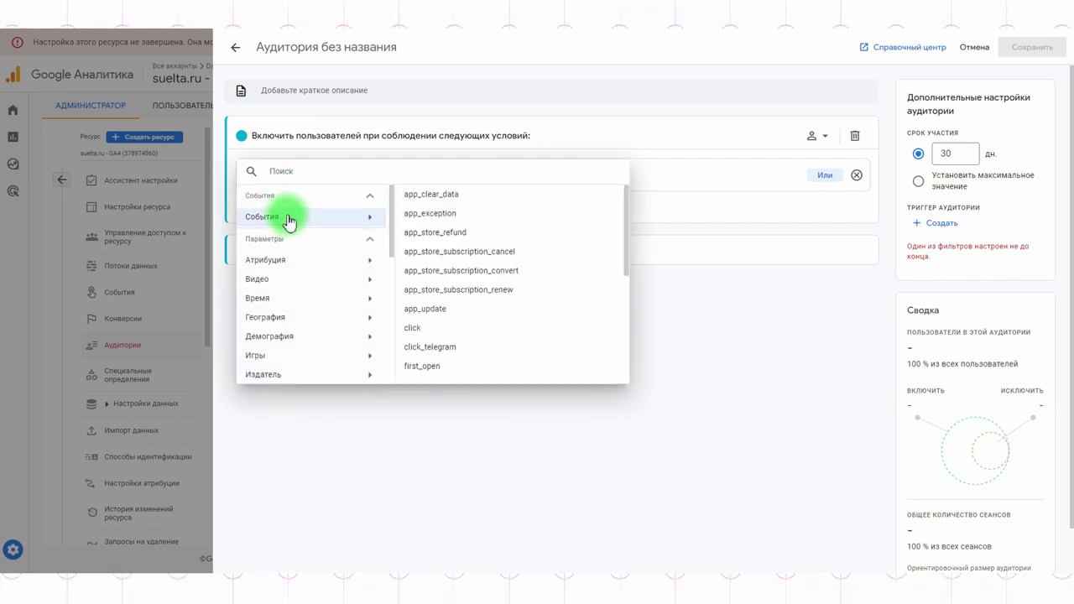
scroll(492, 254, down, 3)
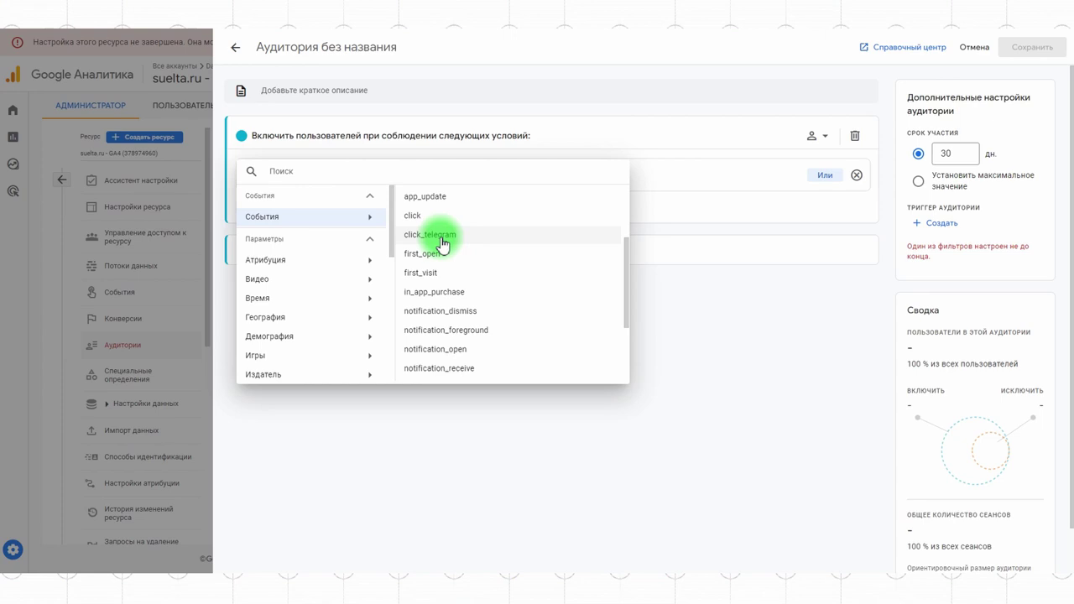
click(442, 238)
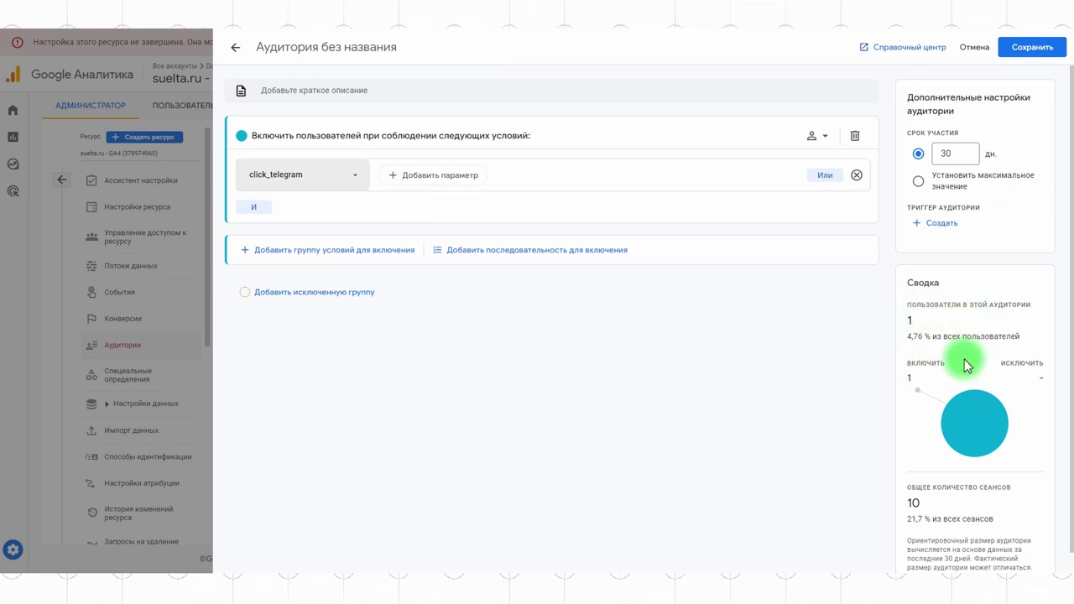
Name the audience "Переход на подписку Telegram" and save it
click(361, 46)
text(Gthtход на подписку Telegram)
click(1032, 48)
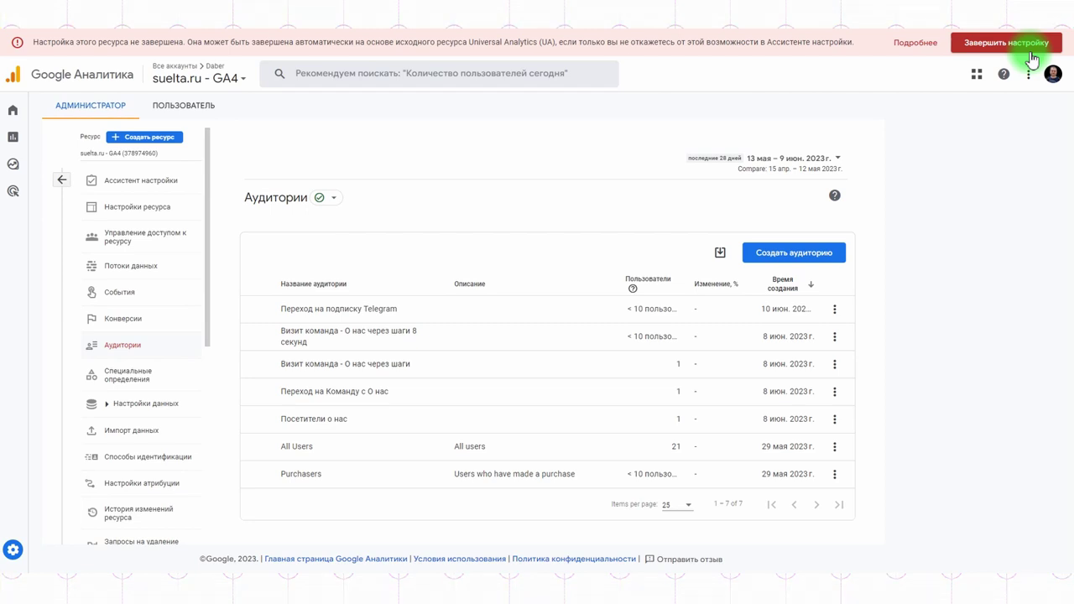
Start another custom audience and choose the demographic parameter "Пол" as its inclusion condition
click(788, 257)
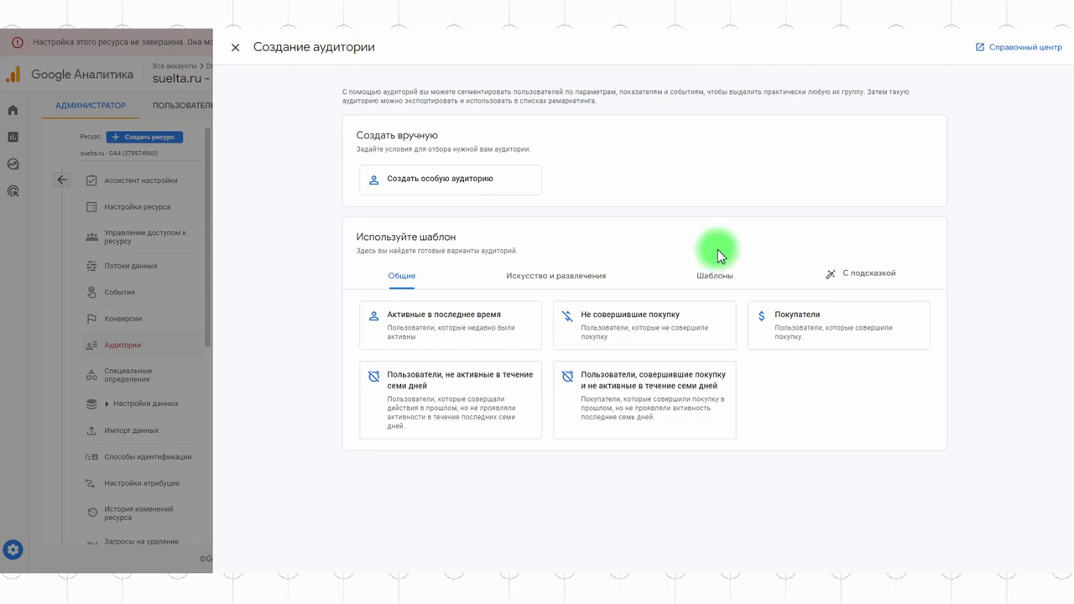
click(446, 188)
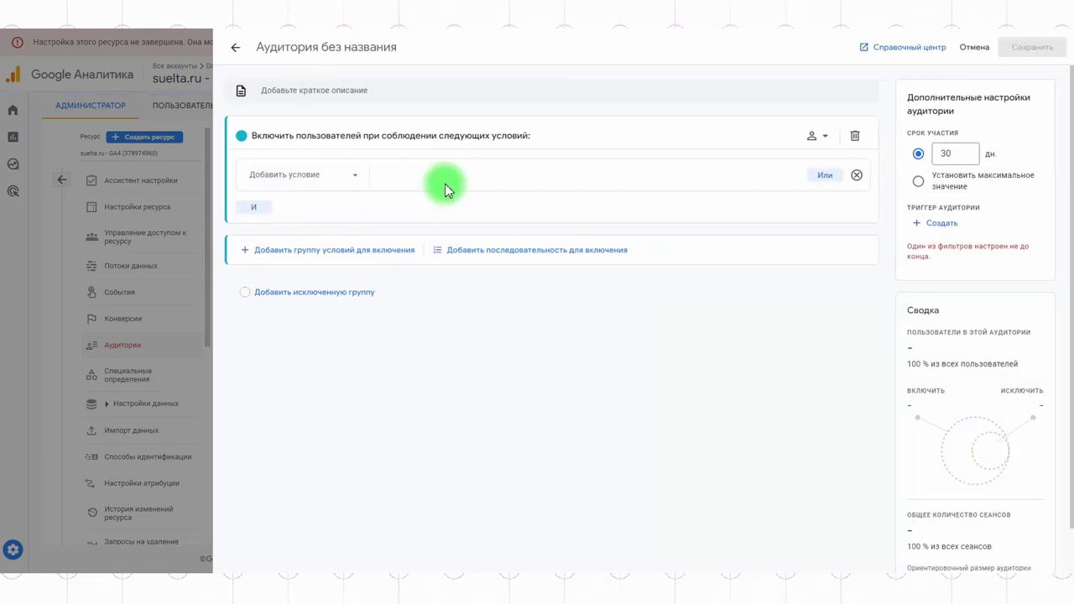
click(321, 174)
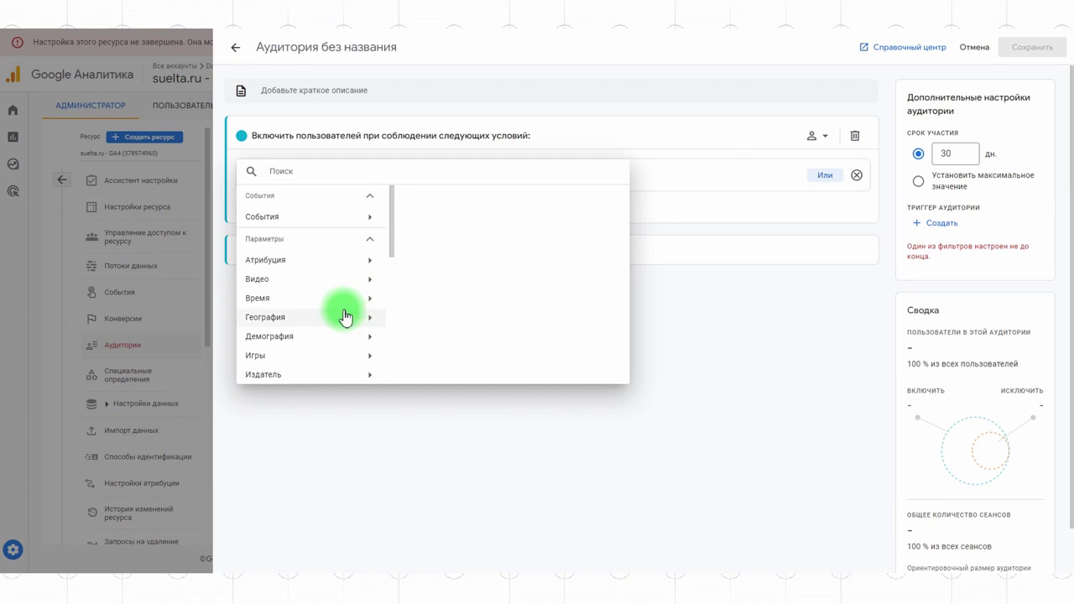
click(299, 336)
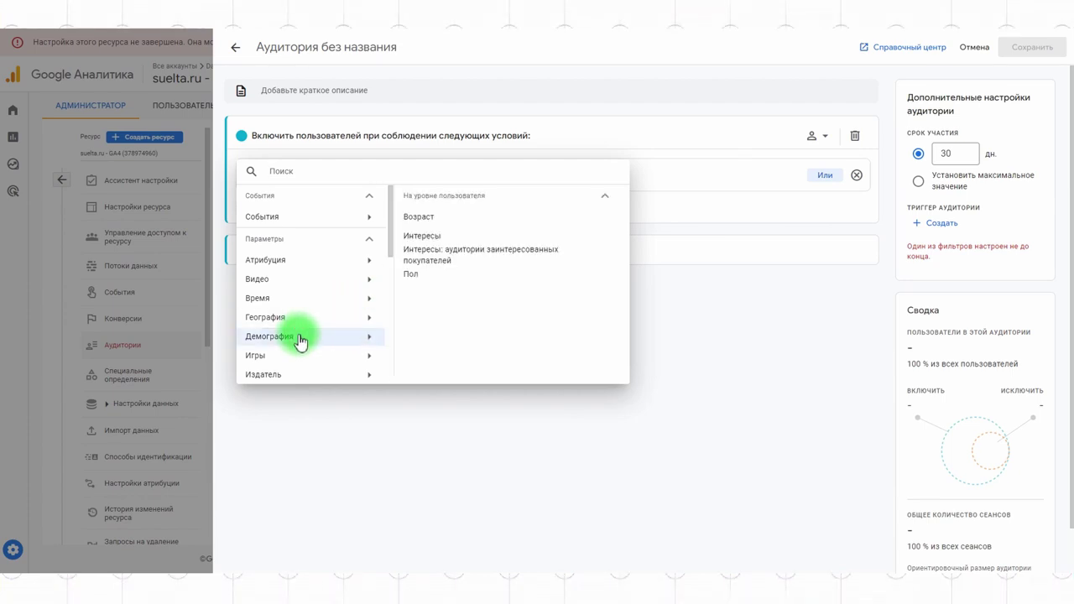
click(412, 277)
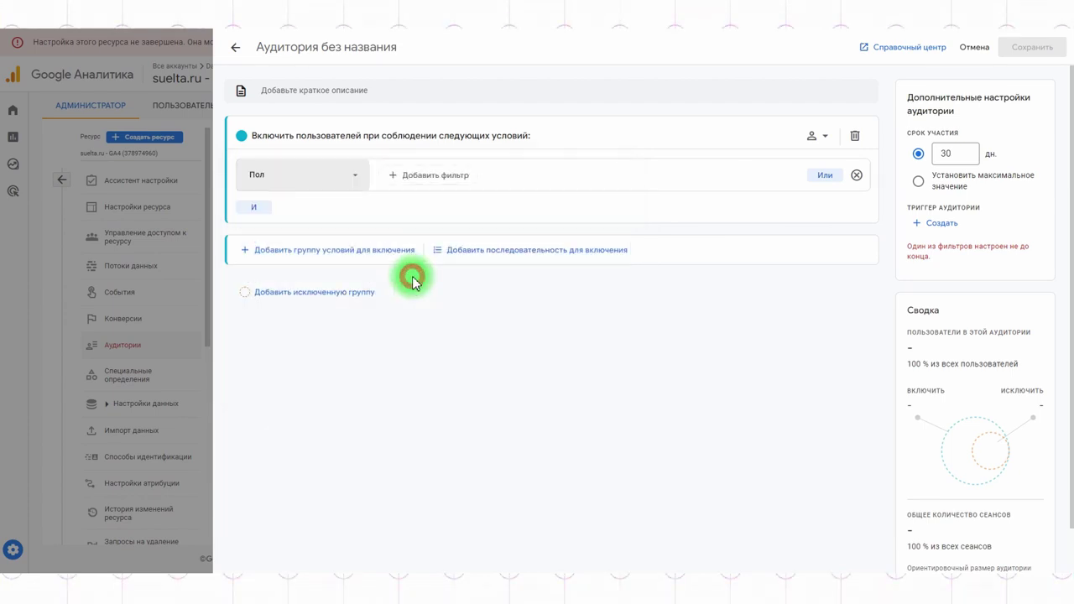
Apply a filter to the "Пол" condition with "является одним из" and the value "Мужской"
click(412, 178)
click(429, 206)
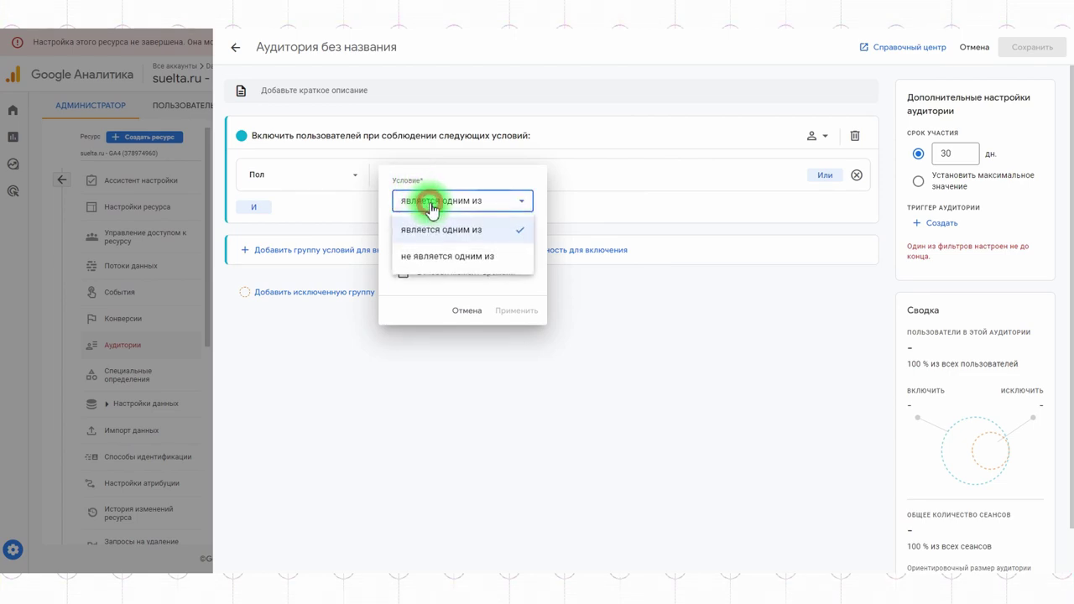
click(430, 207)
click(456, 241)
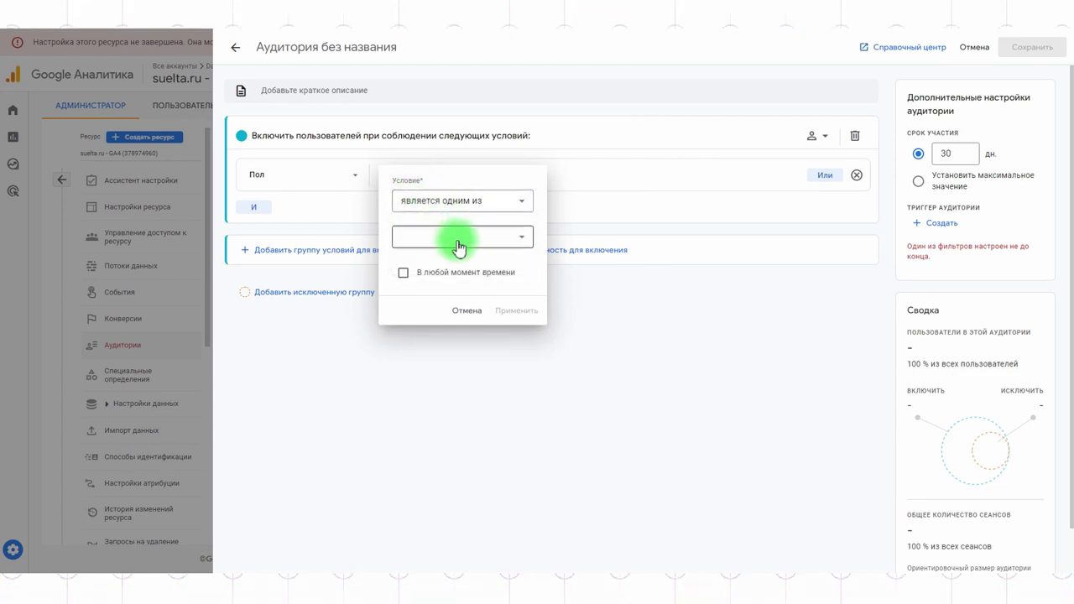
click(437, 293)
click(689, 321)
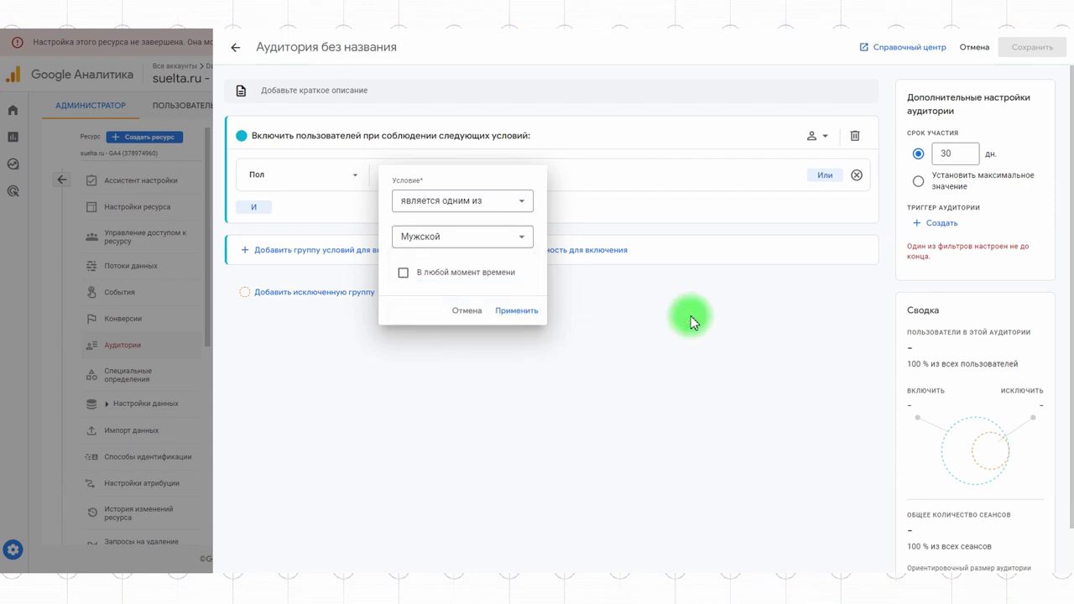
click(518, 312)
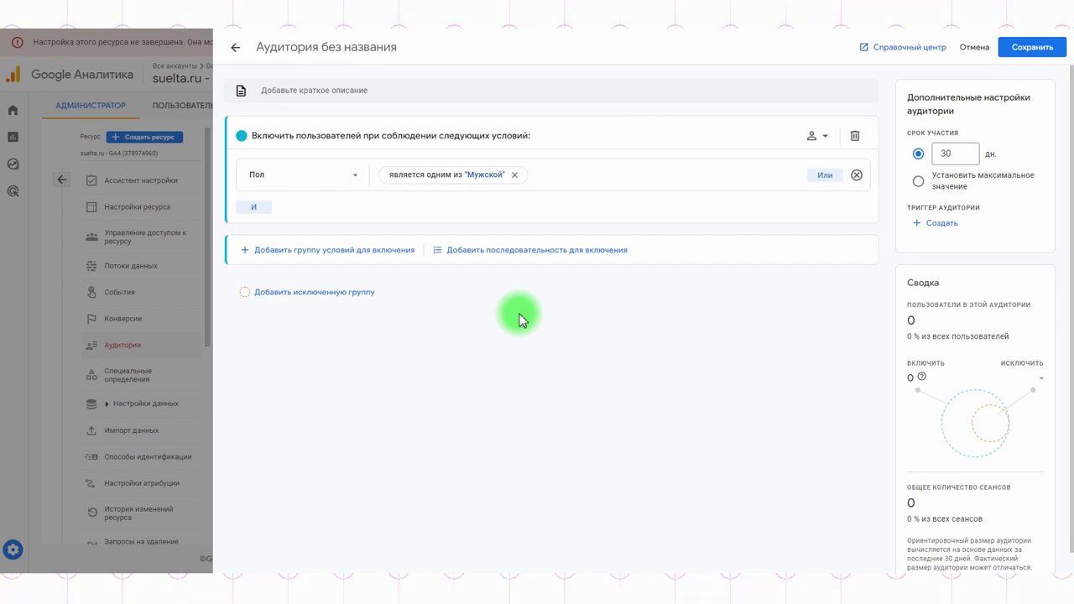
Add a second inclusion condition joined by "И" that requires the click_telegram event
click(253, 207)
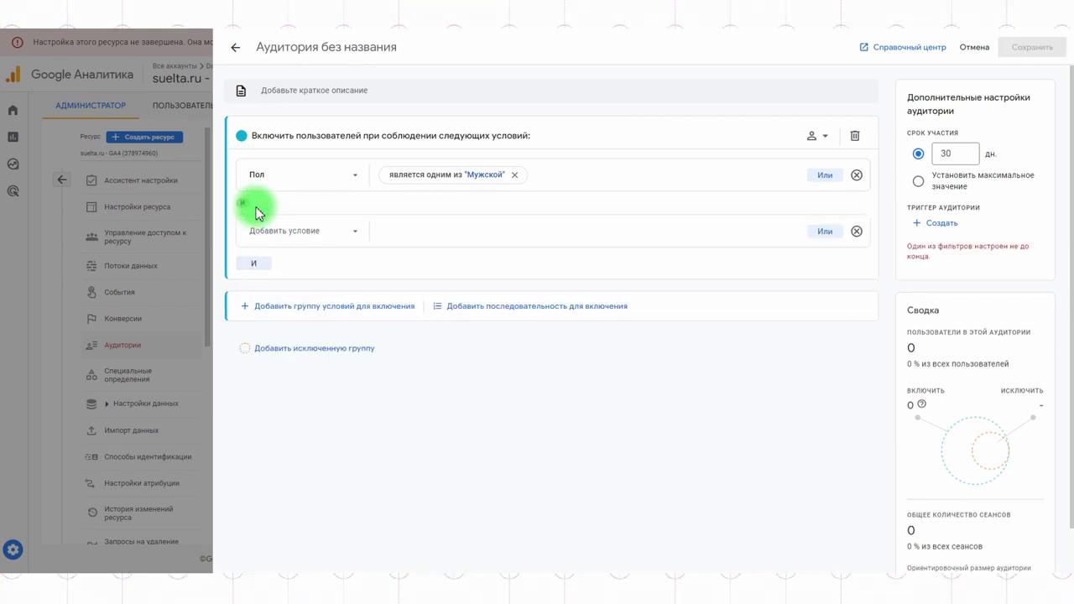
click(307, 231)
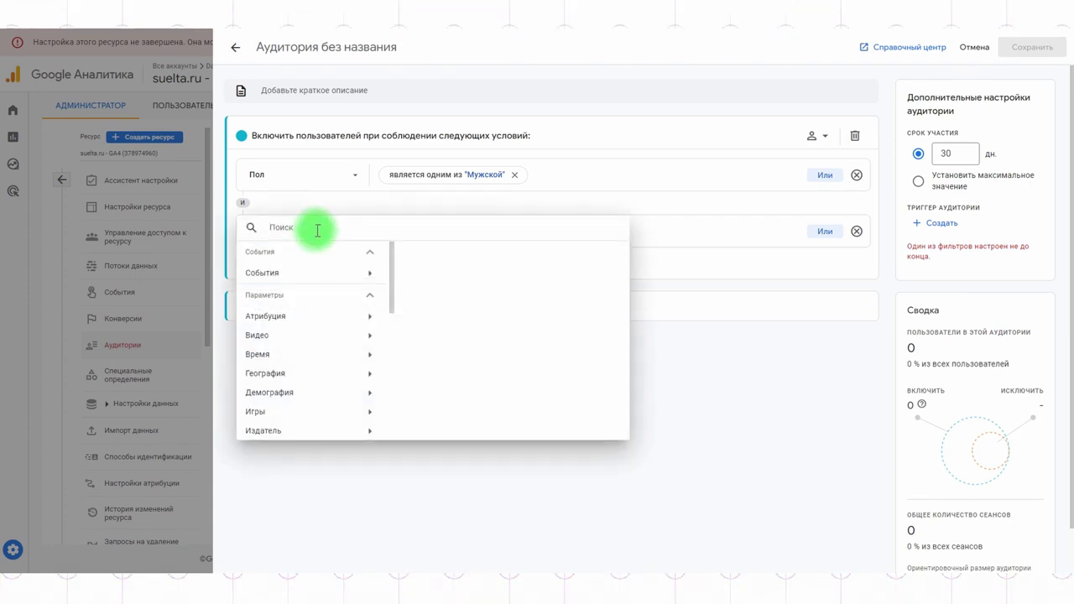
click(327, 275)
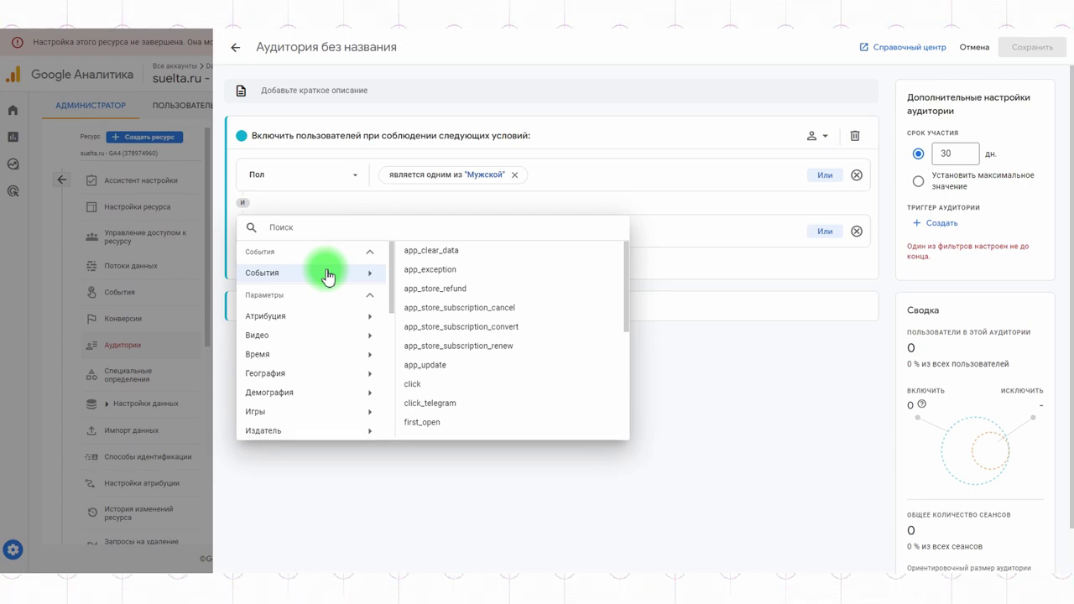
click(447, 402)
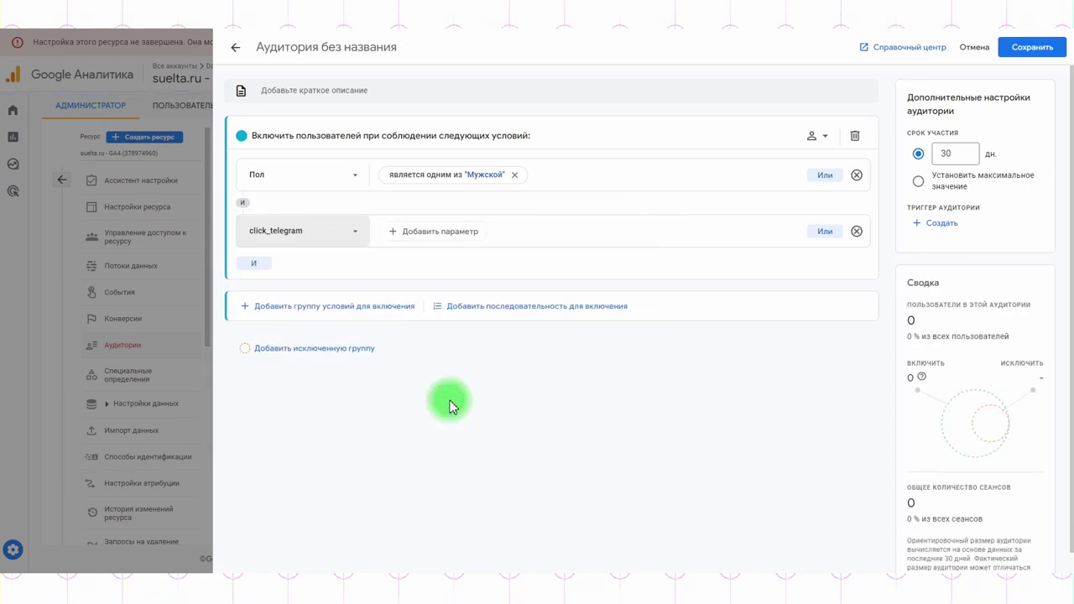
Add a third inclusion condition joined by "И" that requires "Страна" to contain Russia
click(254, 264)
click(302, 290)
mouse_move(300, 429)
click(405, 411)
click(427, 347)
click(422, 406)
click(517, 422)
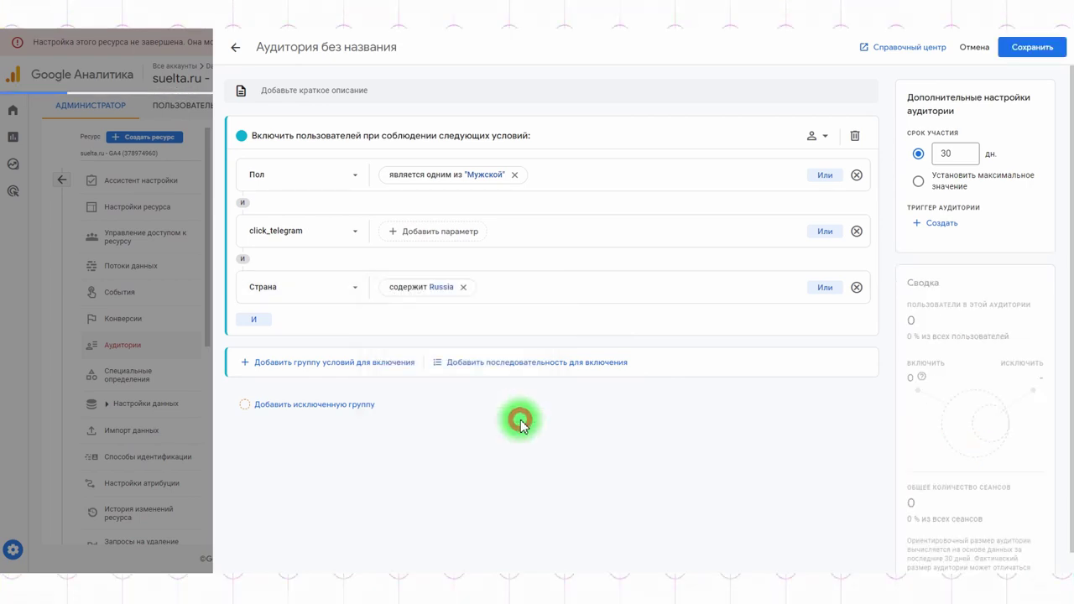
Remove the "Страна" and click_telegram conditions from the inclusion group
click(856, 287)
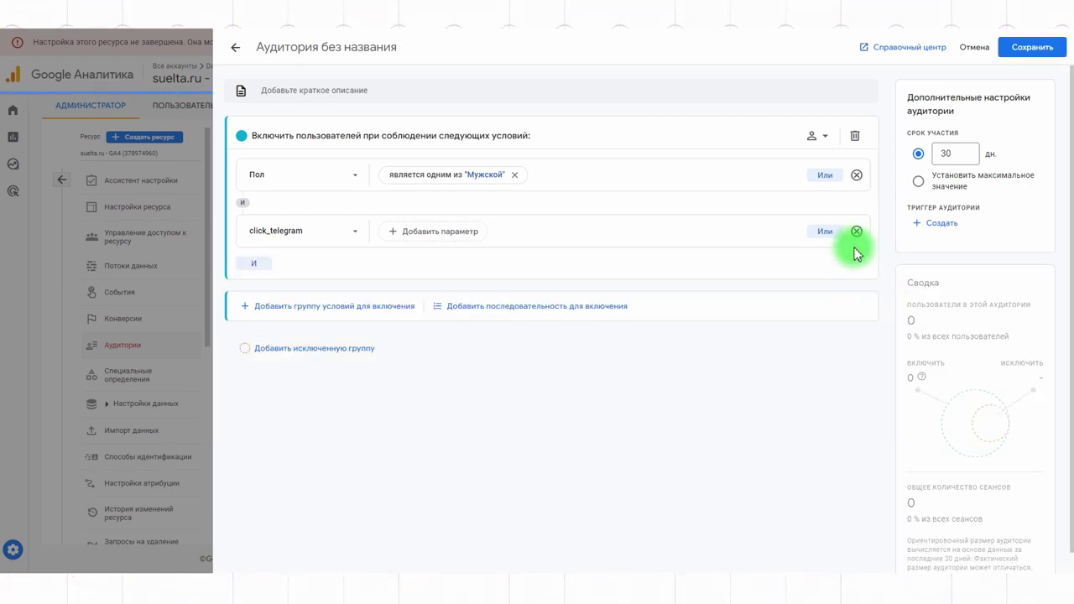
click(856, 231)
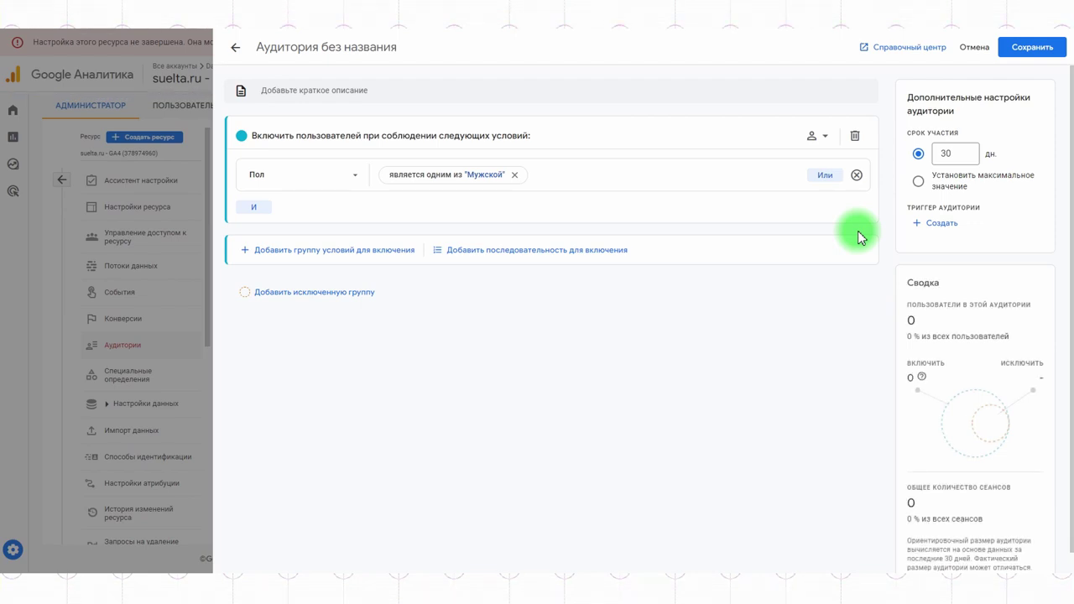
Add an "ИЛИ" alternative to the gender condition where "Пол" is one of "Другое"
click(821, 177)
click(353, 210)
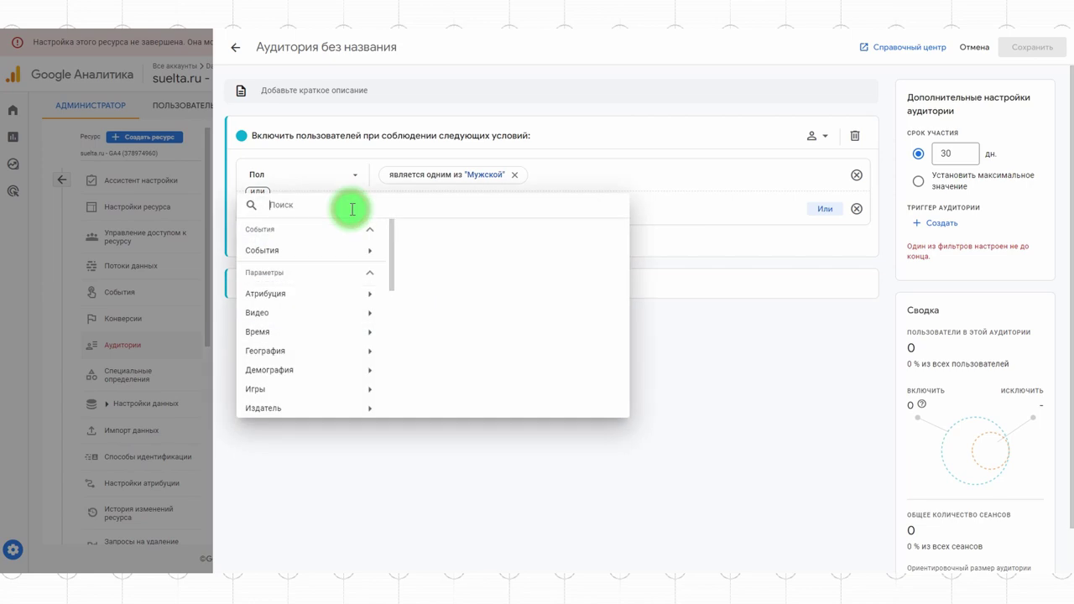
click(275, 370)
click(418, 311)
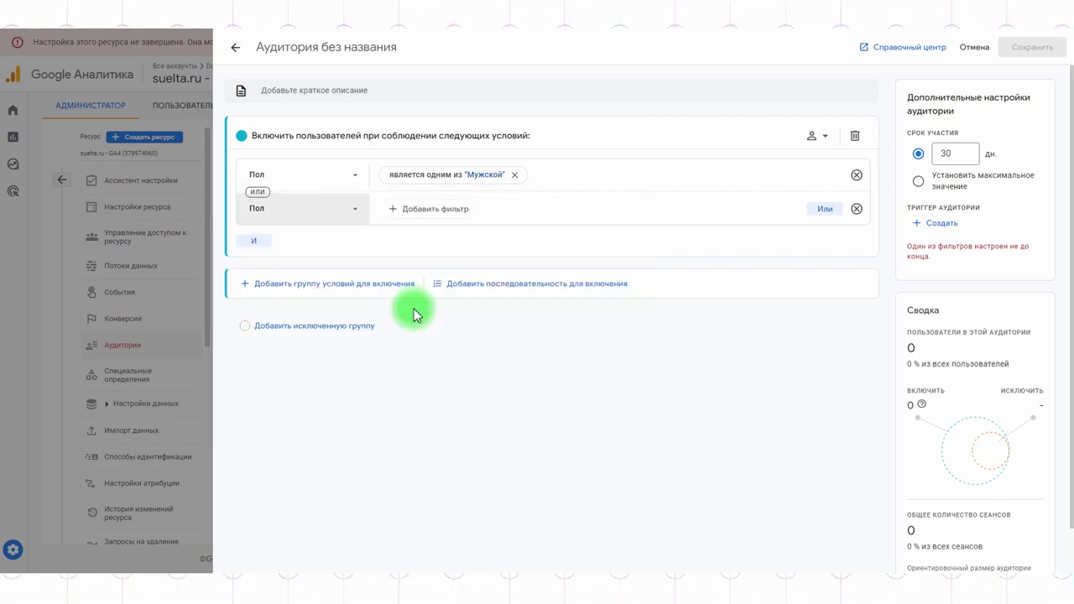
click(424, 209)
click(439, 270)
click(433, 356)
click(590, 366)
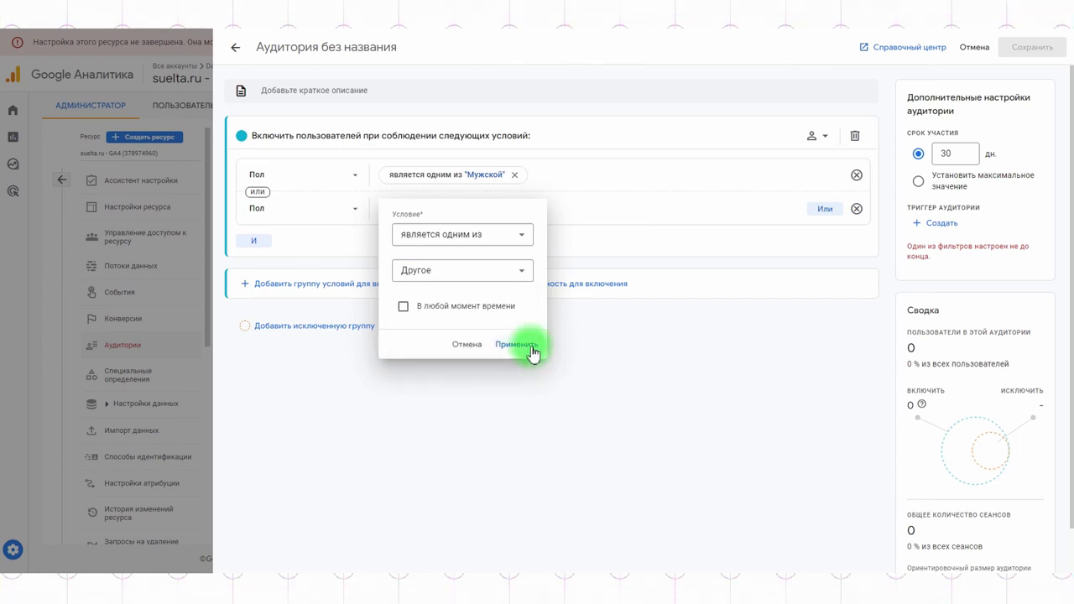
click(516, 345)
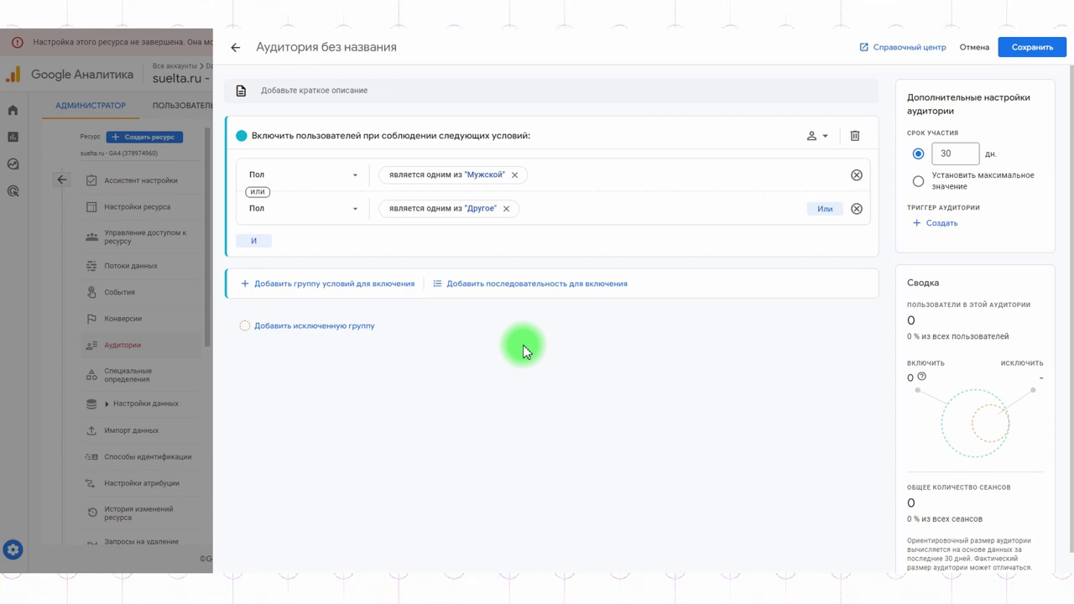
Add an exclusion group that excludes users whose "Страна" contains Russia
click(274, 327)
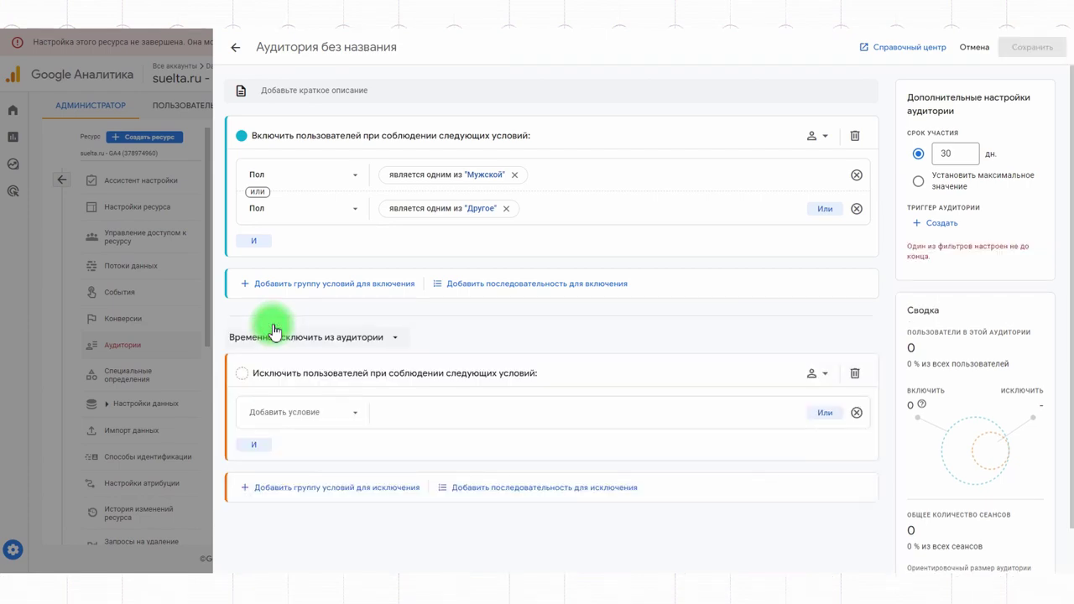
click(283, 412)
mouse_move(278, 366)
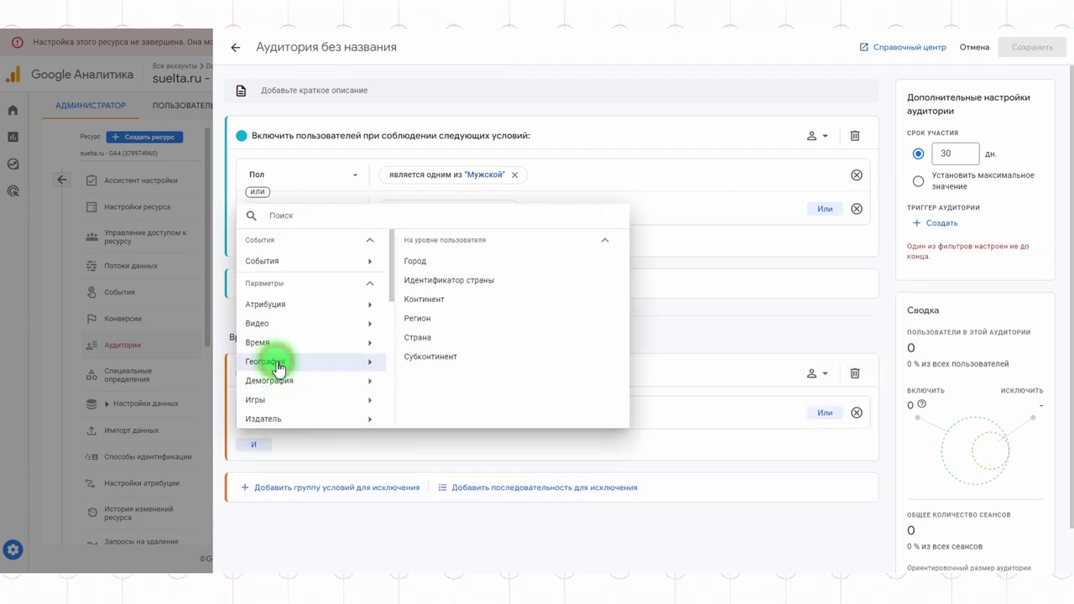
click(432, 337)
click(412, 412)
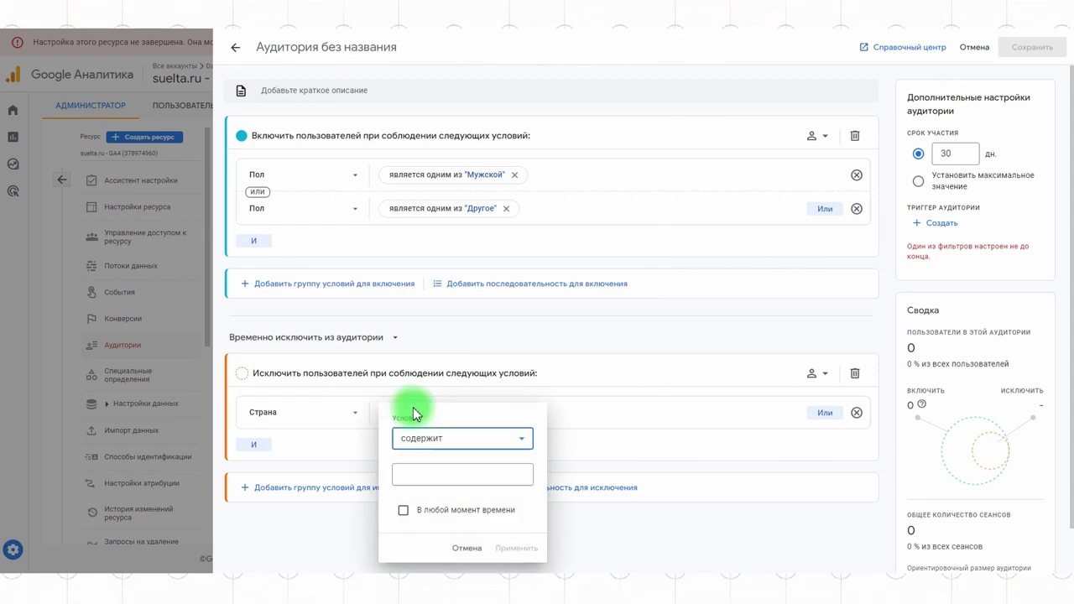
click(422, 474)
click(425, 386)
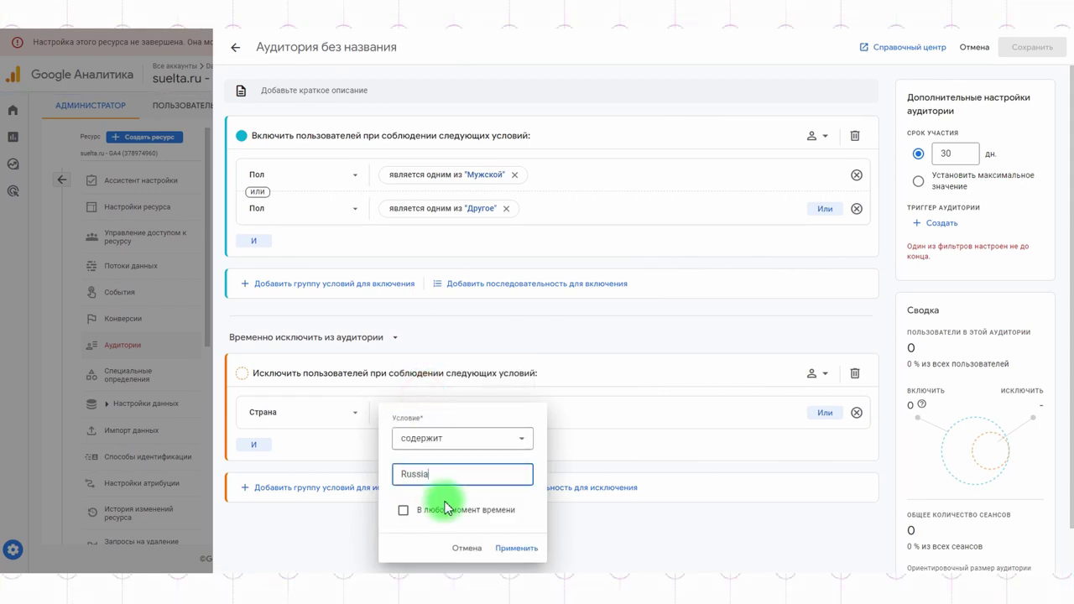
click(515, 547)
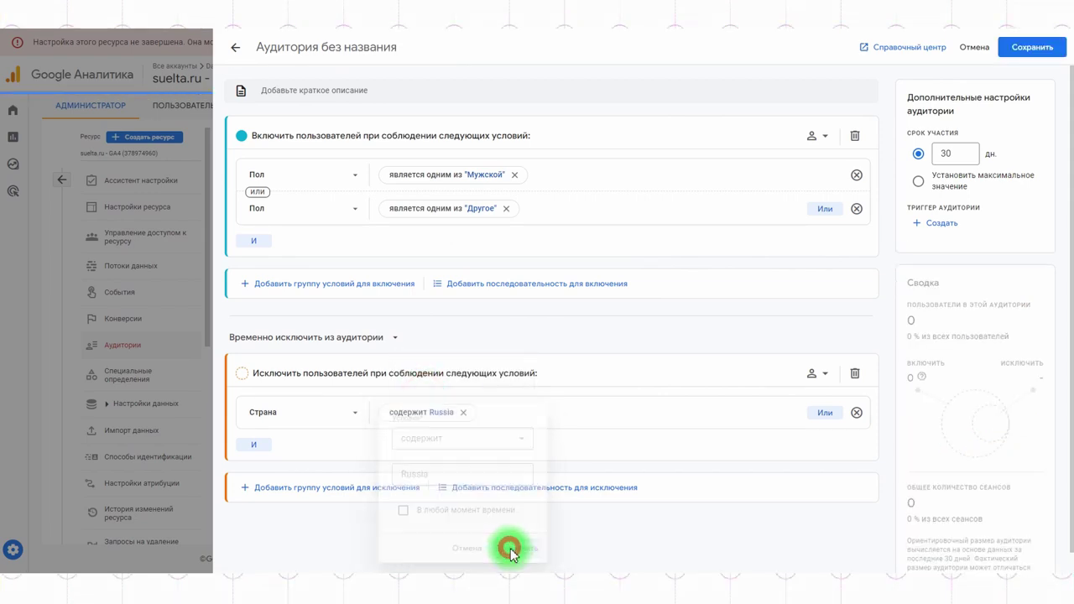
Delete the exclusion and inclusion groups, and add a new empty inclusion condition group
click(865, 379)
click(856, 135)
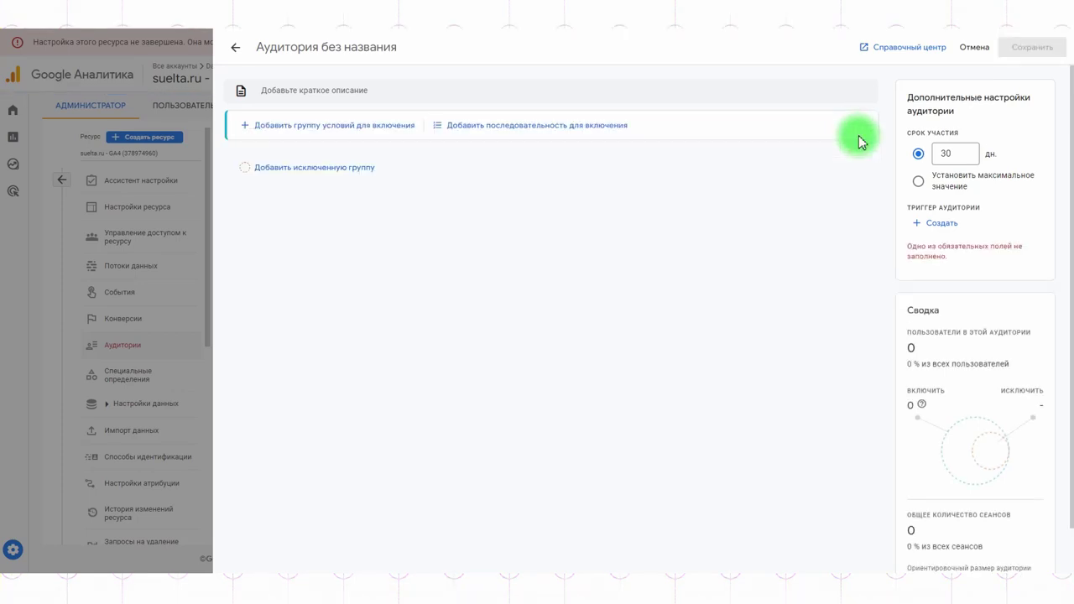
click(391, 125)
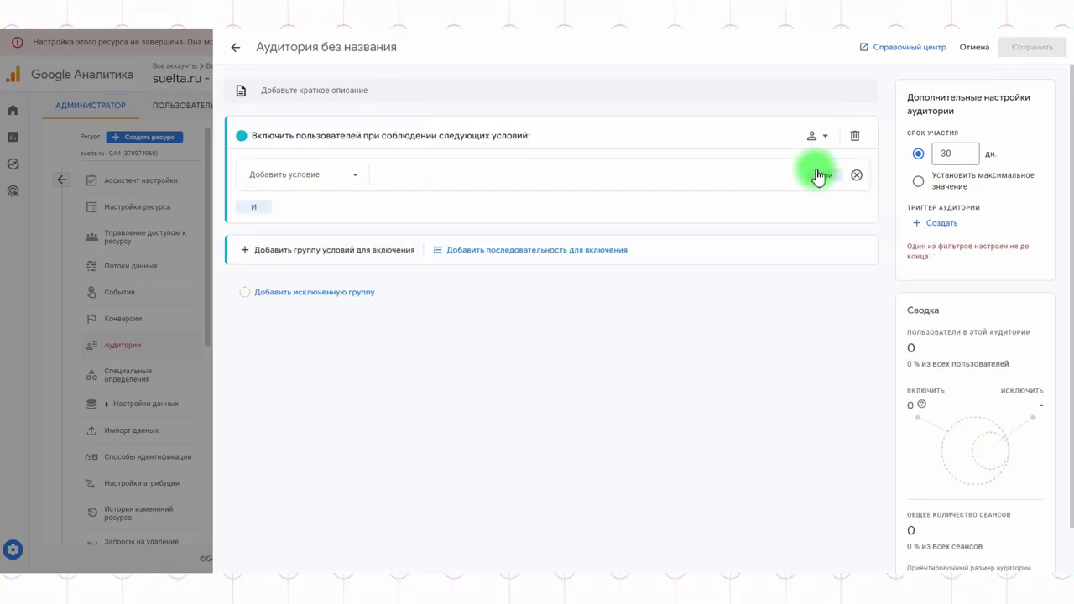
Replace the empty inclusion group with an inclusion sequence whose "Шаг 1" condition is the page_view event
click(854, 136)
click(512, 130)
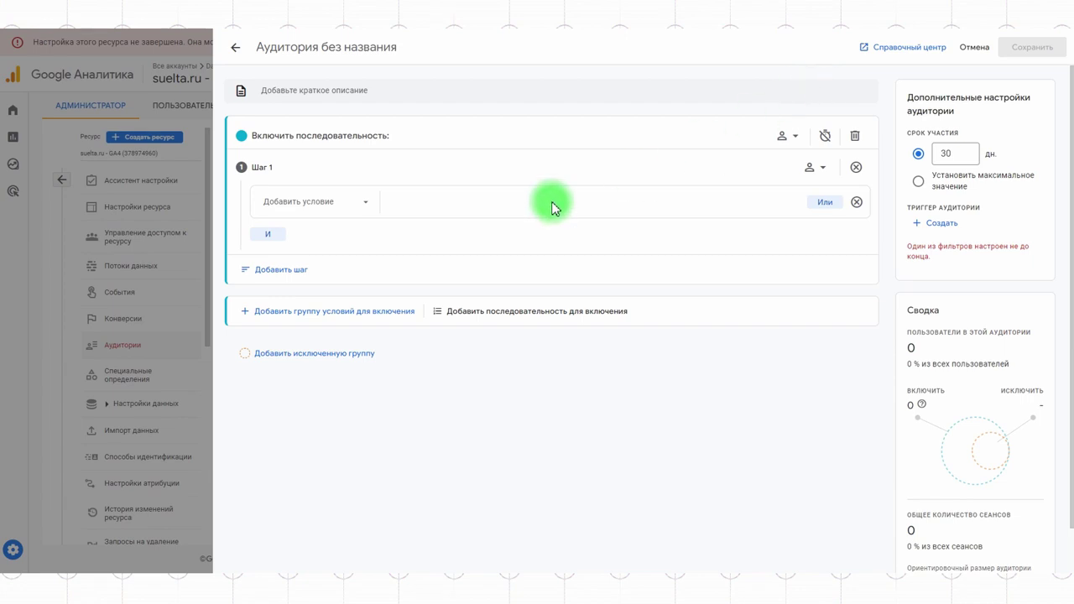
click(351, 203)
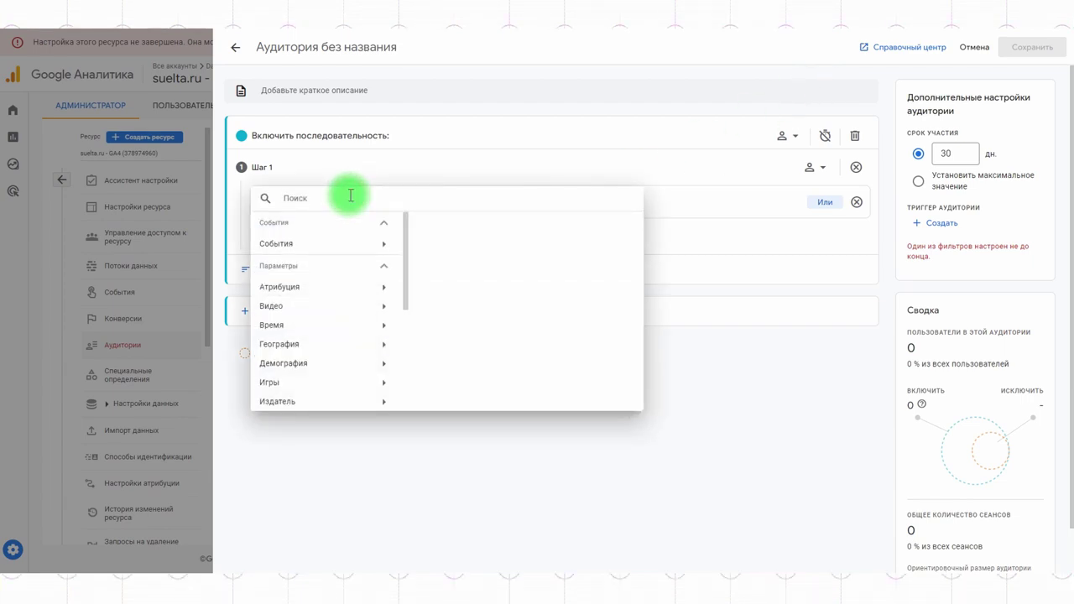
mouse_move(311, 245)
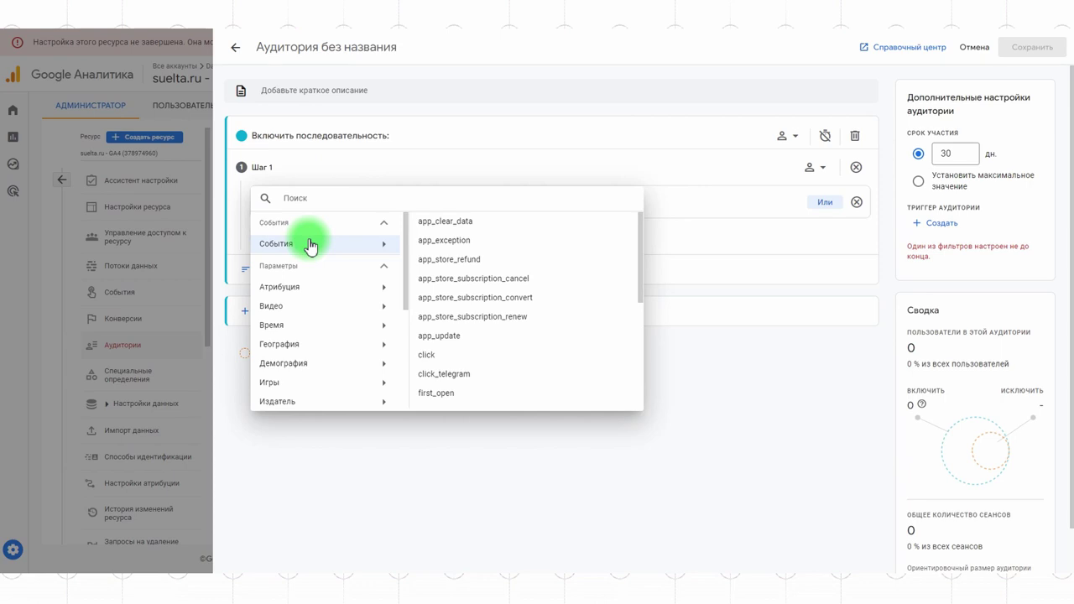
scroll(473, 280, down, 5)
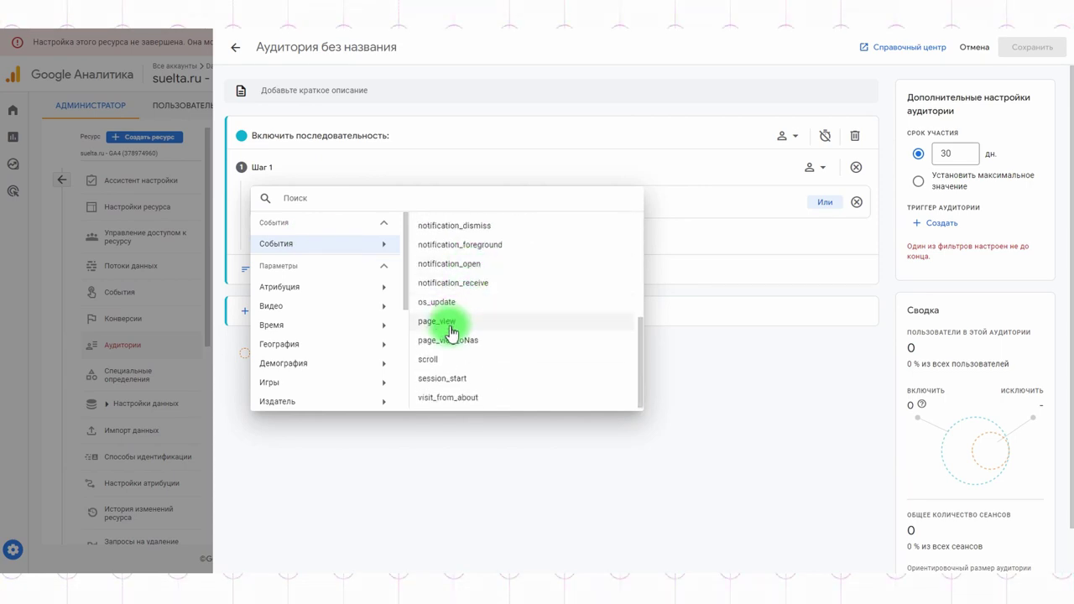
click(437, 322)
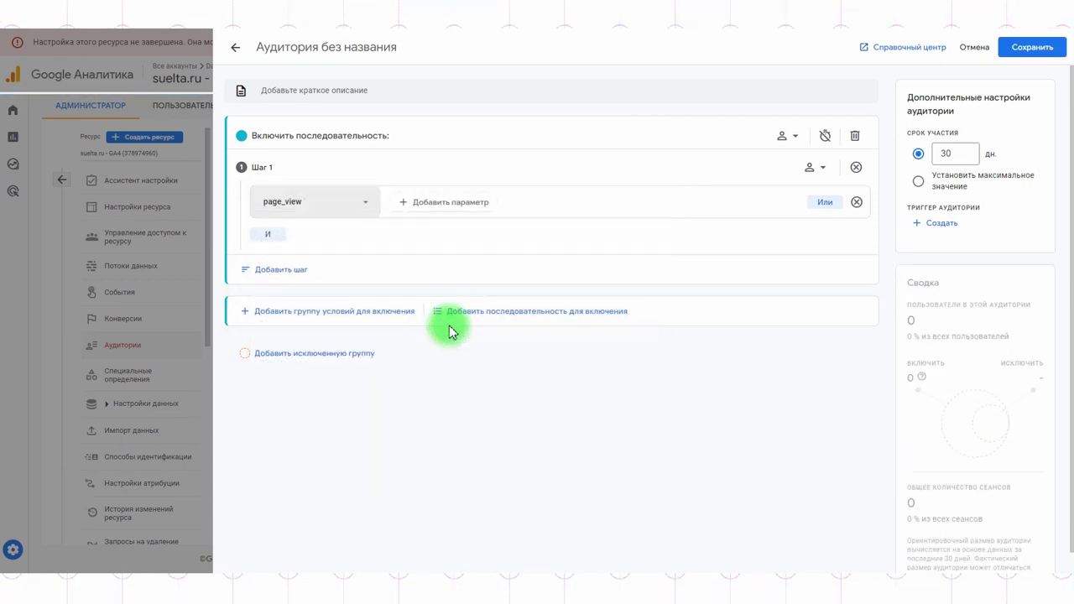
click(432, 201)
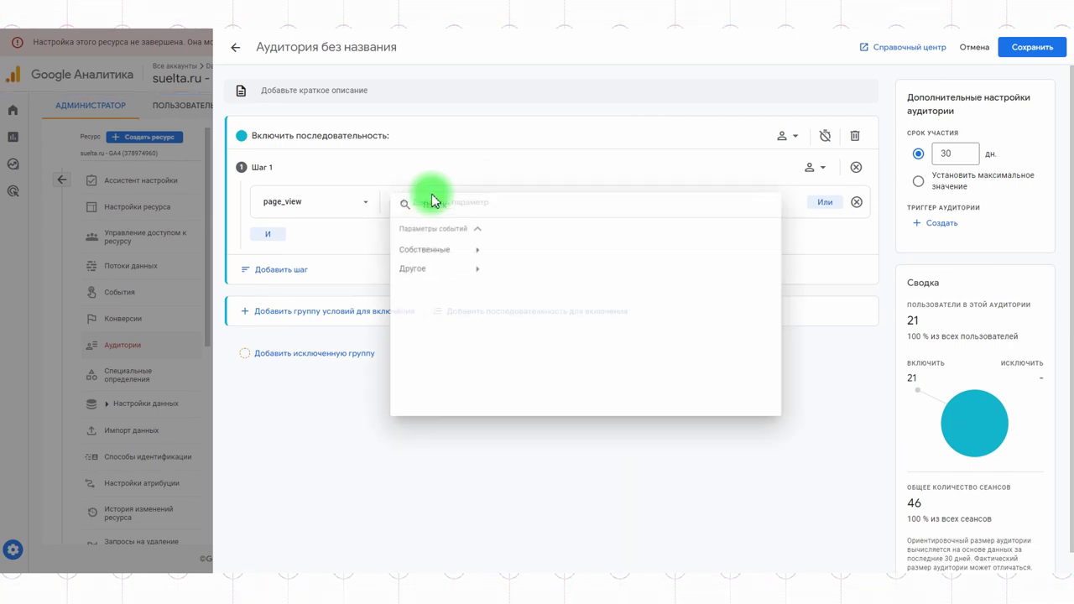
click(437, 272)
scroll(621, 316, down, 4)
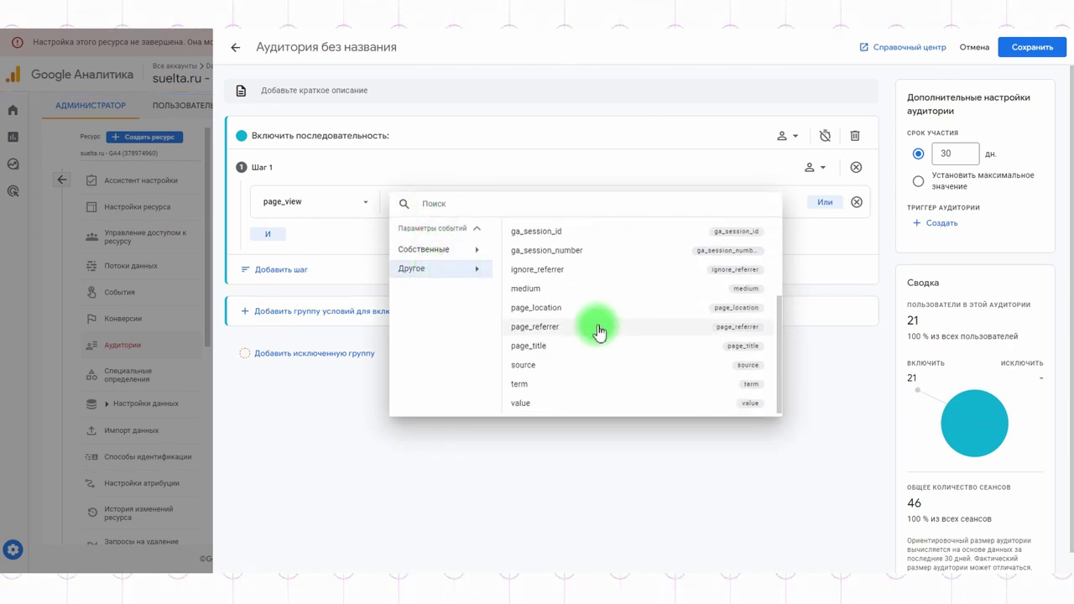
click(527, 307)
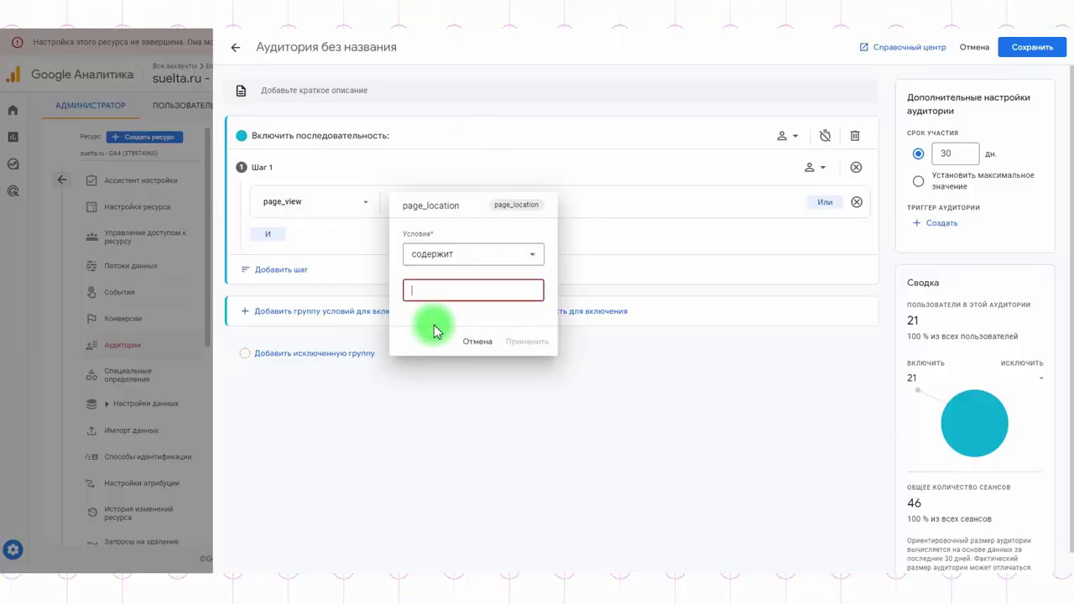
text(https://suelta.ru/about/)
click(527, 341)
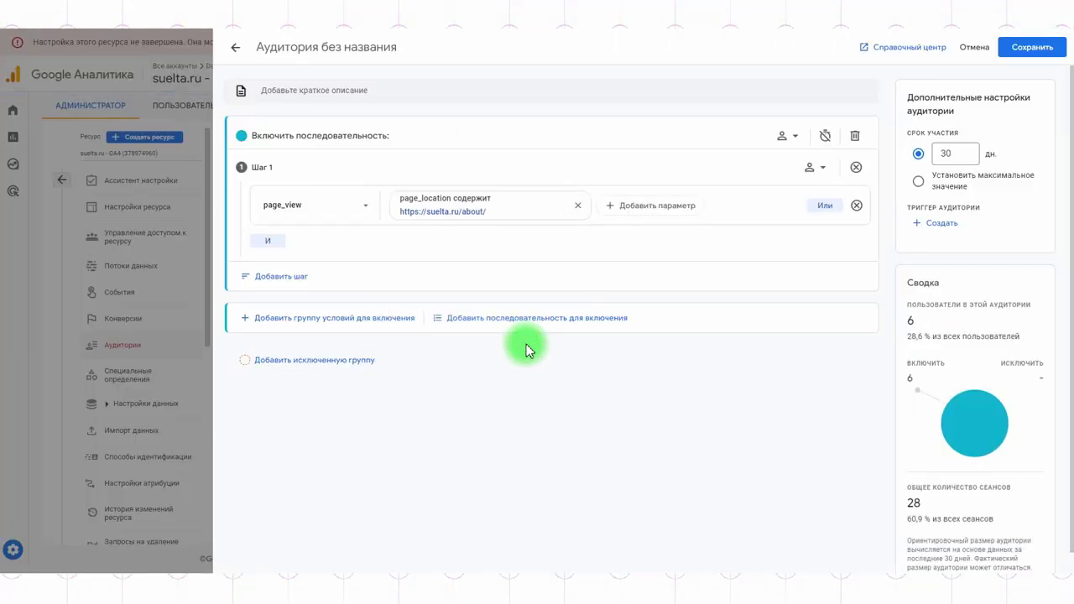
Add "Шаг 2" to the sequence with the page_view event as its condition
click(279, 276)
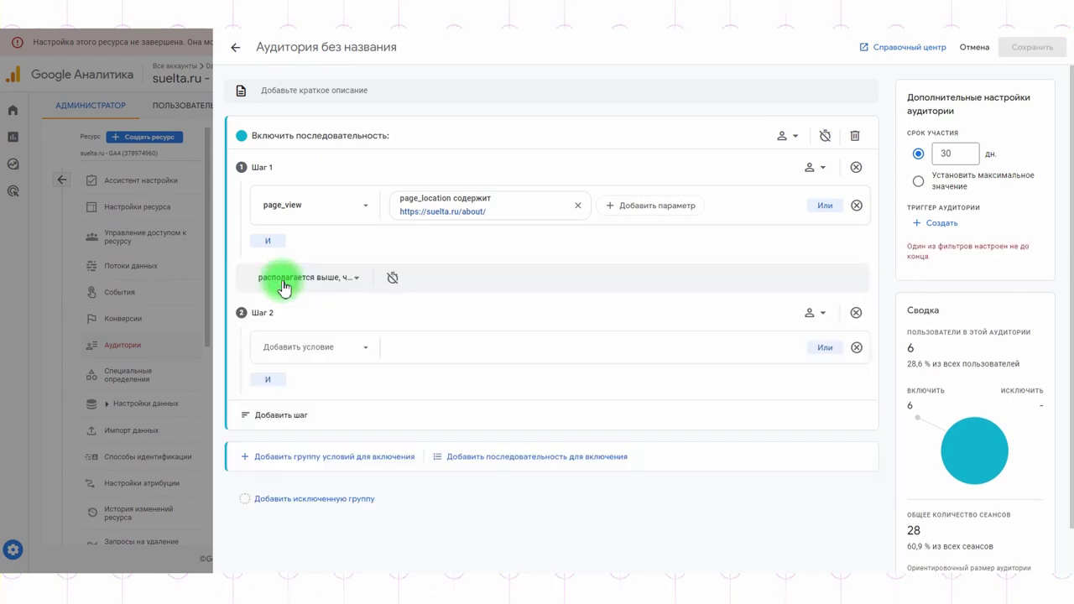
click(286, 360)
click(294, 386)
scroll(445, 410, down, 5)
click(457, 464)
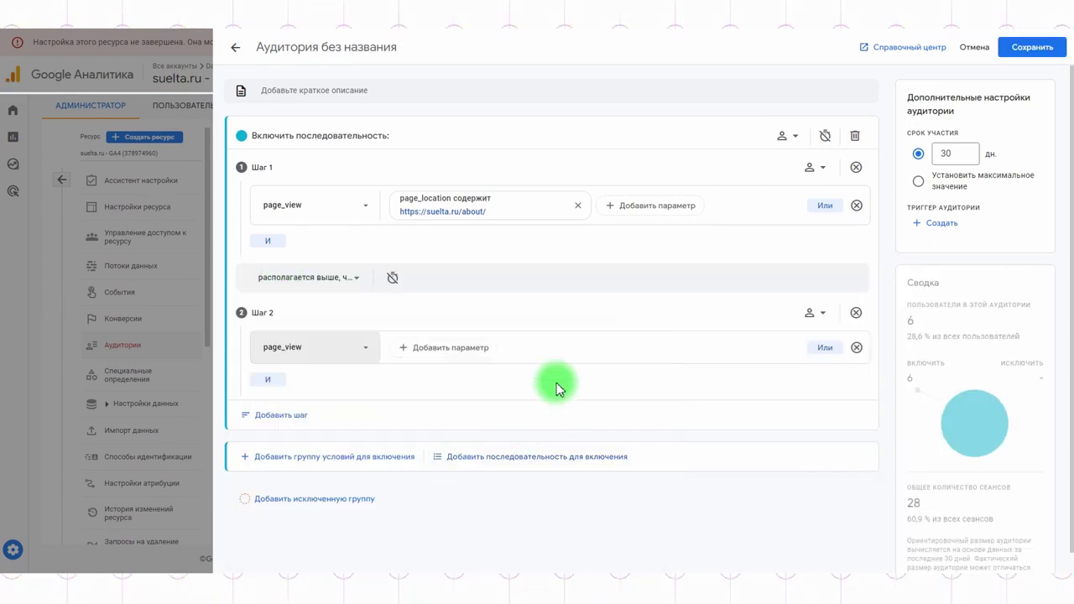
click(444, 347)
click(443, 411)
click(551, 464)
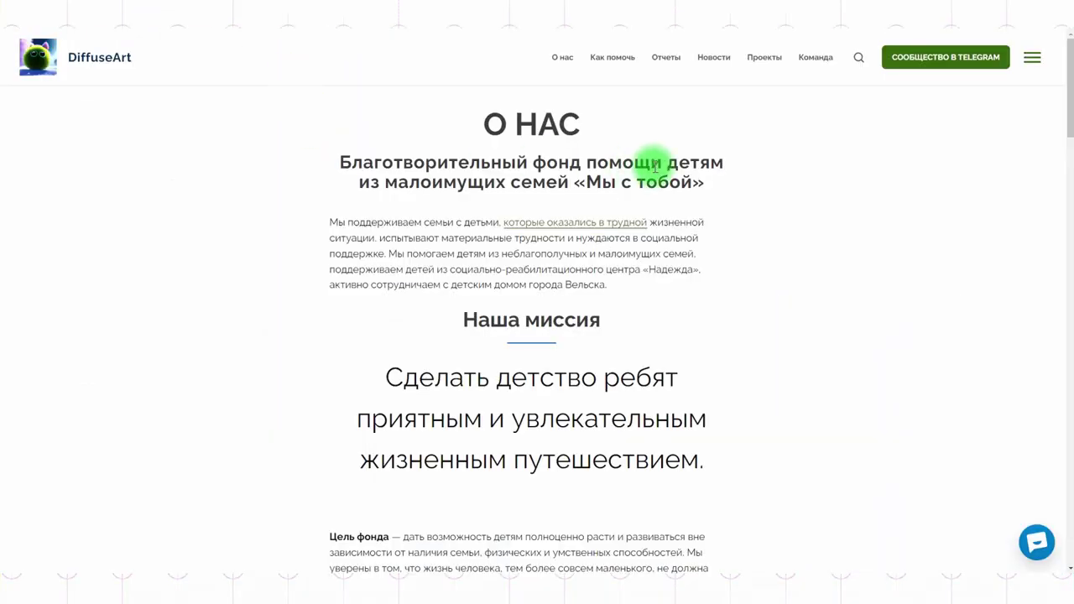
click(727, 58)
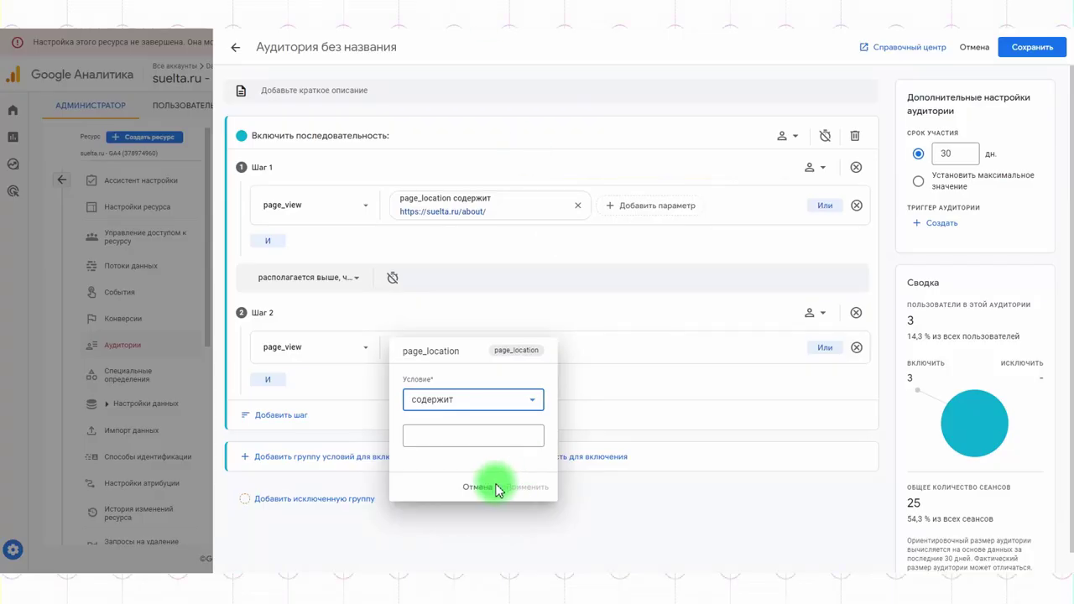
click(450, 434)
text(https://suelta.ru/news/)
click(528, 490)
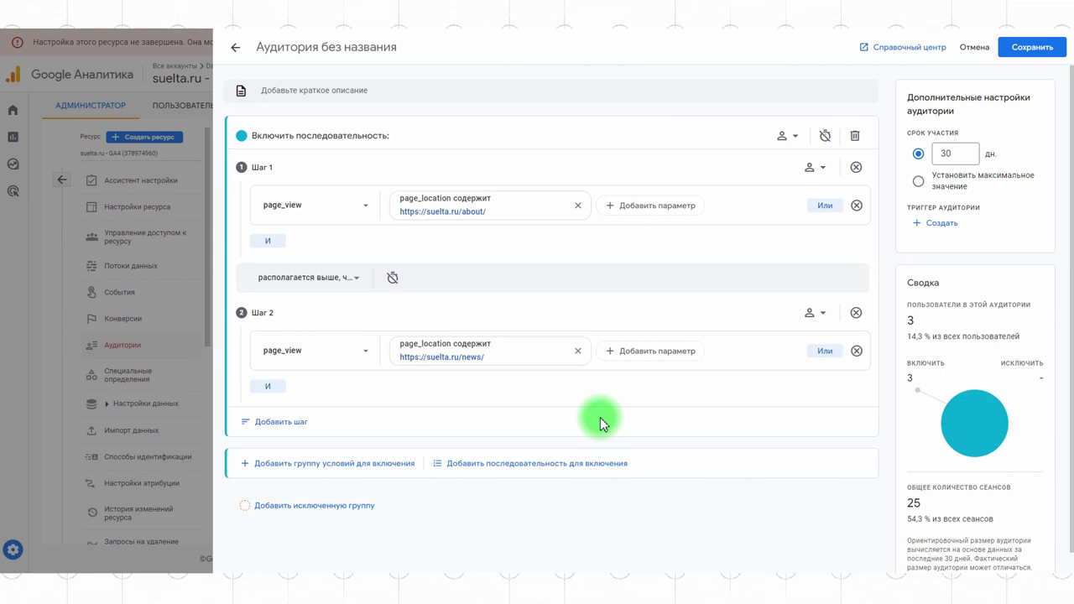
Enable the time constraint for the whole sequence and set it to 8 "Секунды"
click(825, 135)
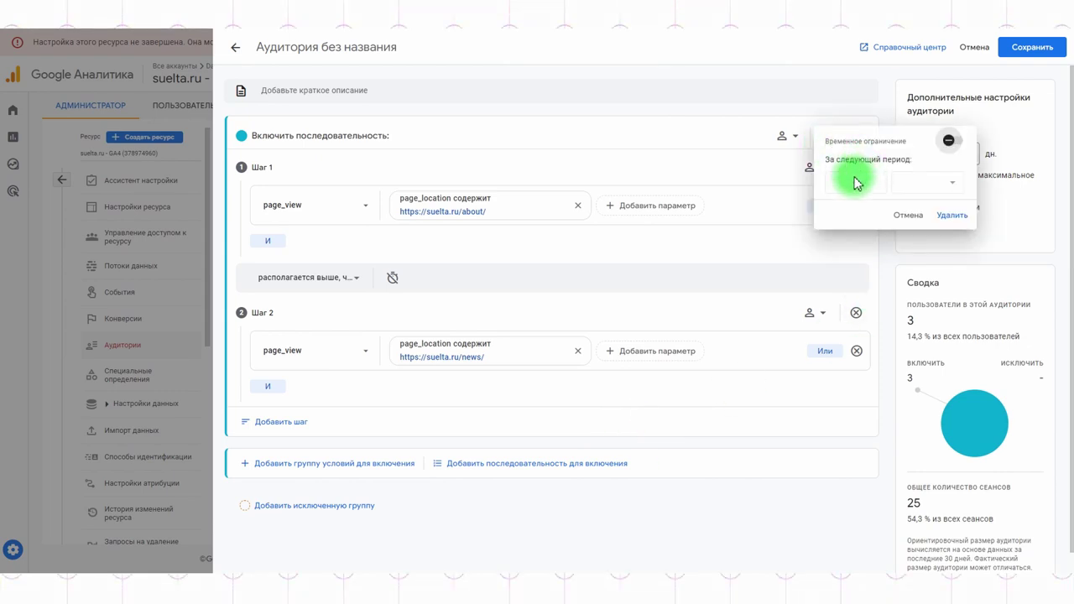
click(954, 142)
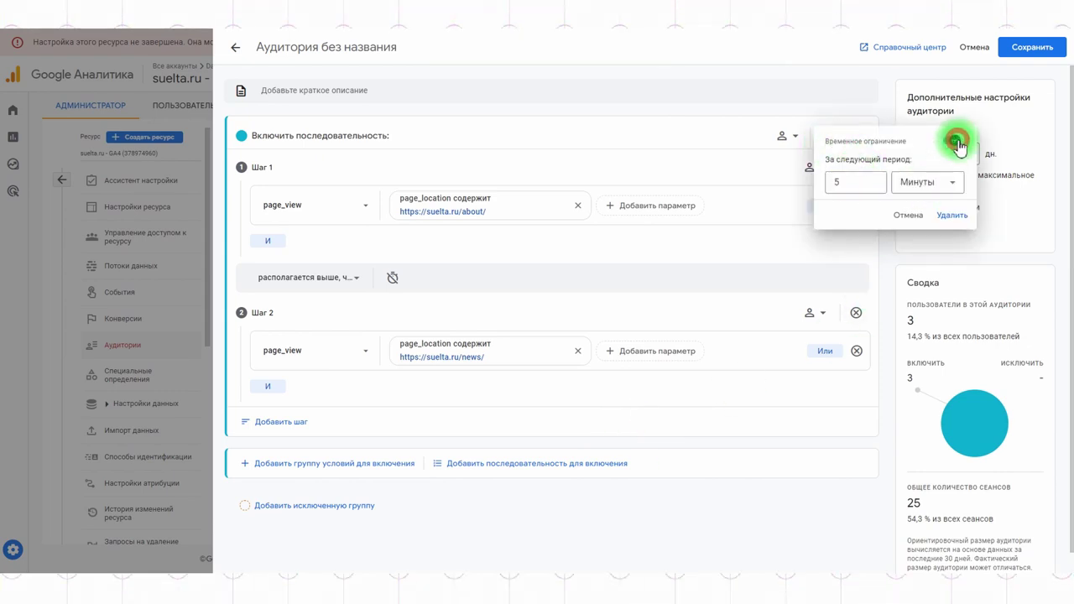
click(929, 183)
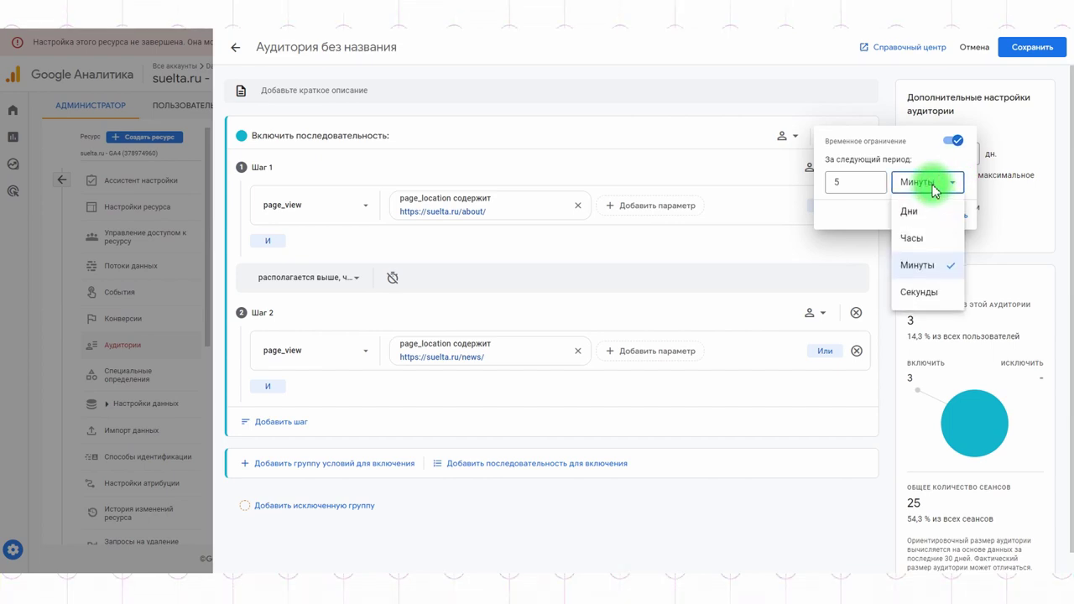
click(916, 293)
double_click(839, 181)
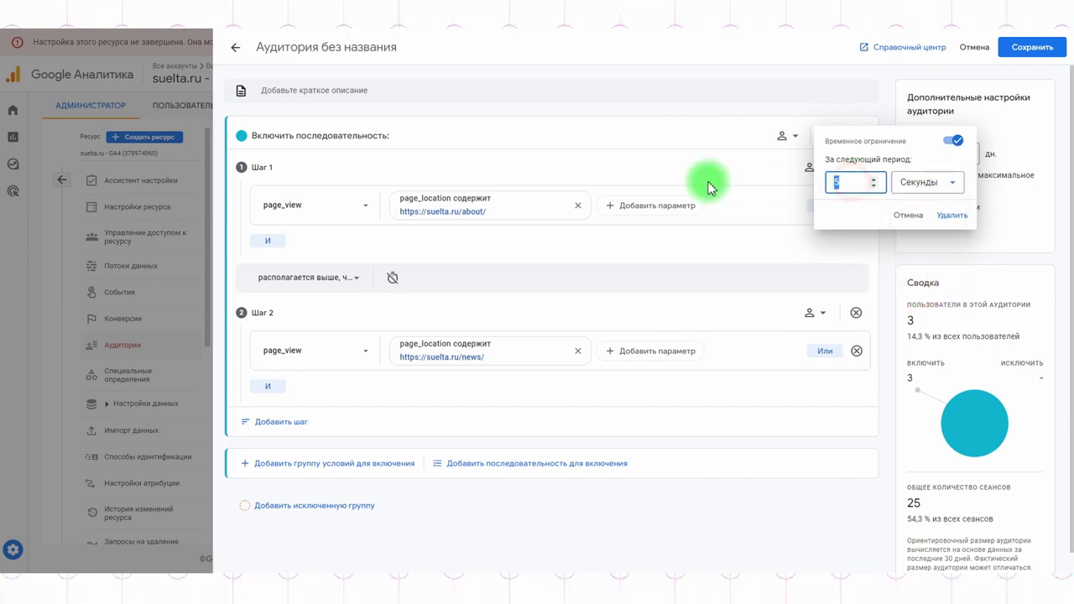
text(8)
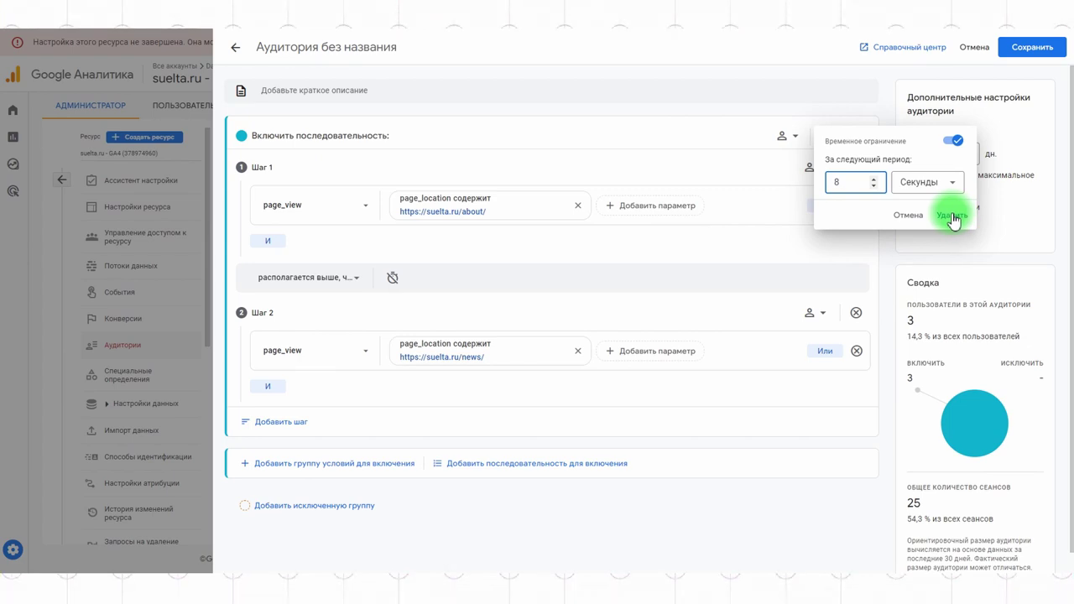
click(952, 216)
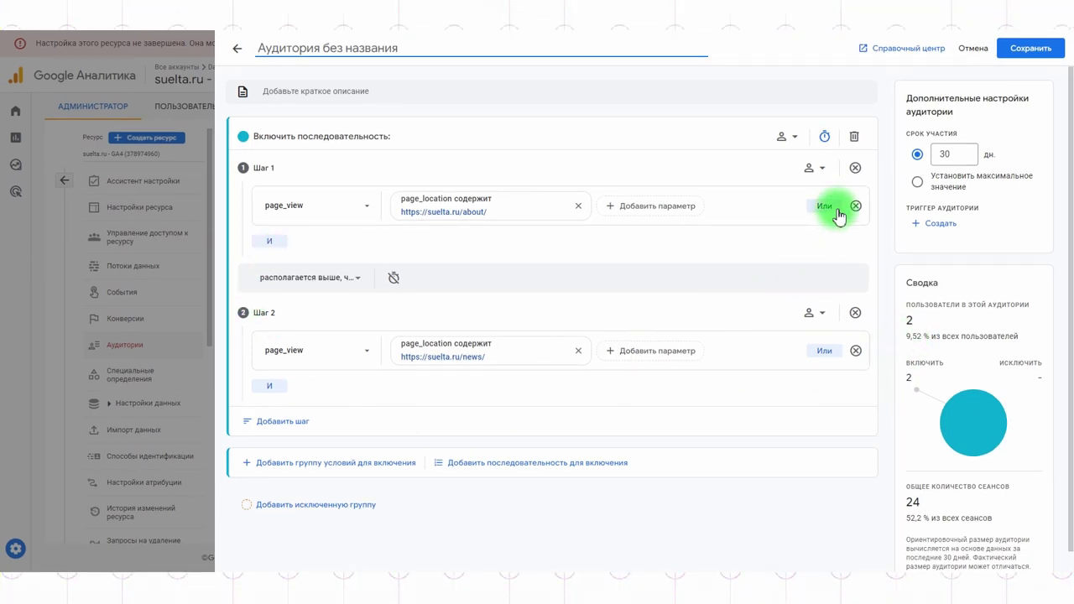
Add an "И" condition to "Шаг 1" where "Пол" is one of "Мужской"
click(277, 242)
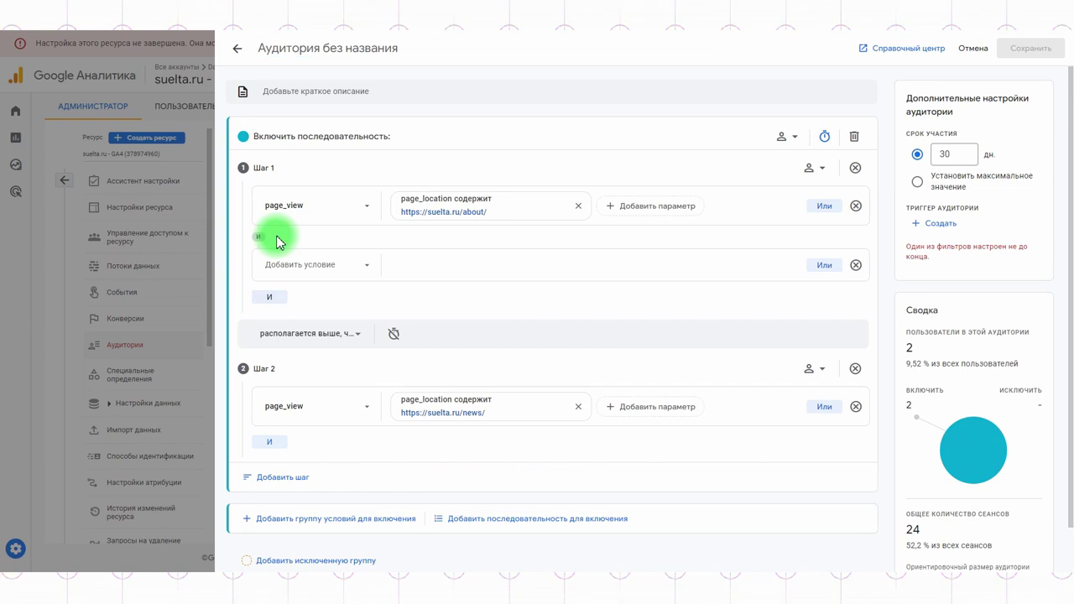
click(305, 262)
mouse_move(306, 426)
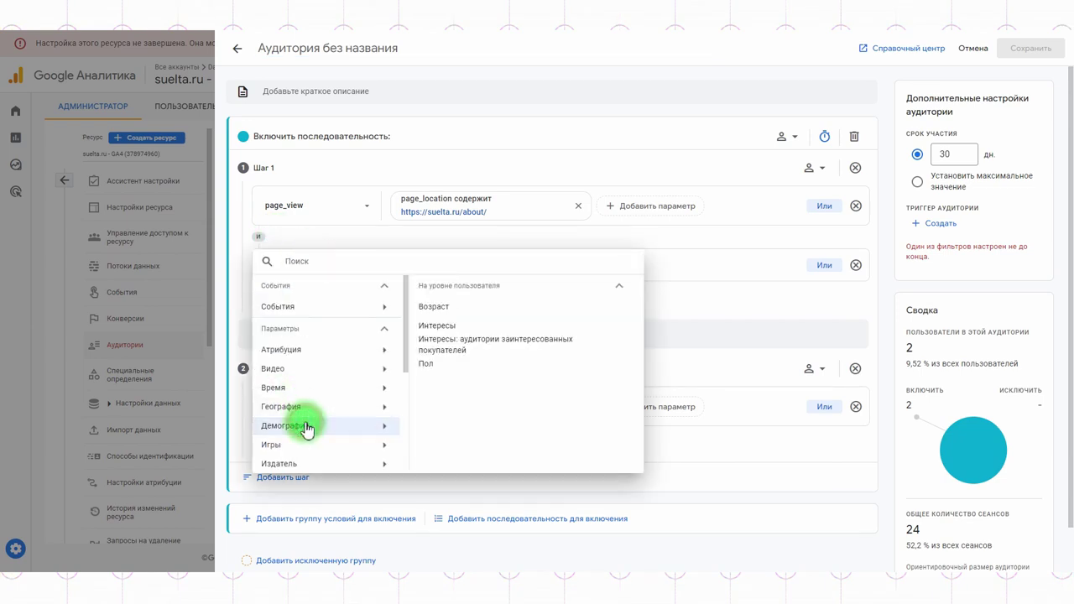
click(426, 363)
click(439, 267)
click(453, 326)
click(451, 384)
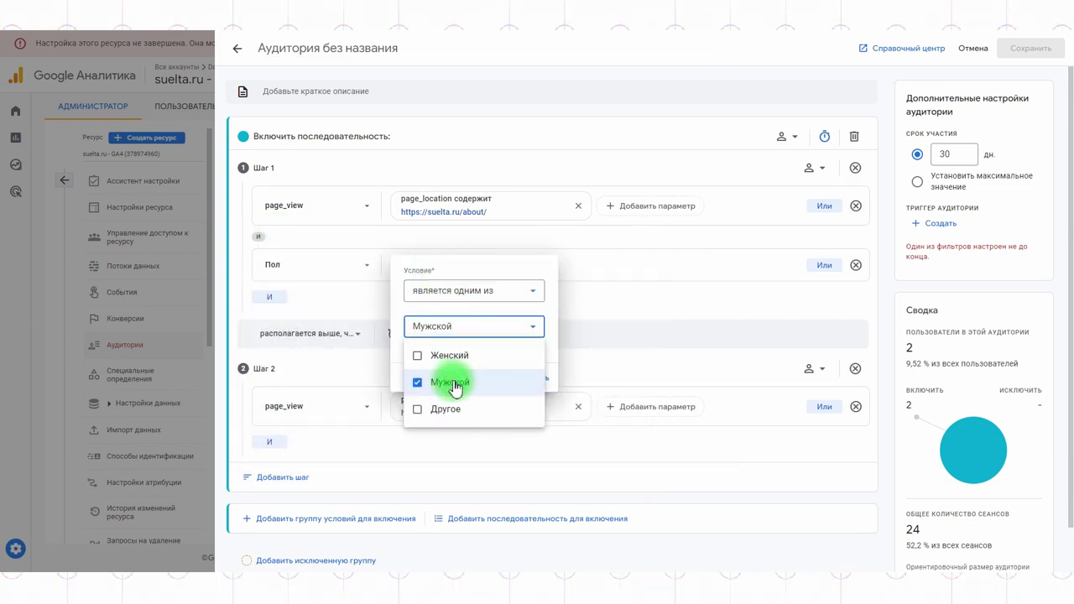
click(525, 382)
click(527, 379)
Add another "И" condition to "Шаг 1" where "Страна" contains Russia
click(267, 297)
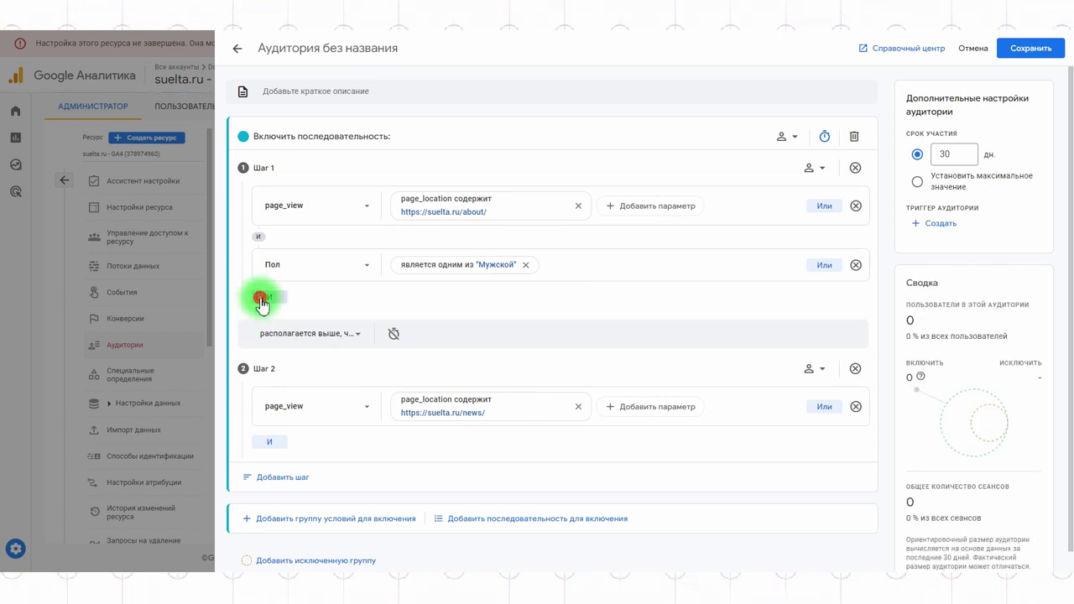
click(312, 321)
mouse_move(313, 462)
click(435, 438)
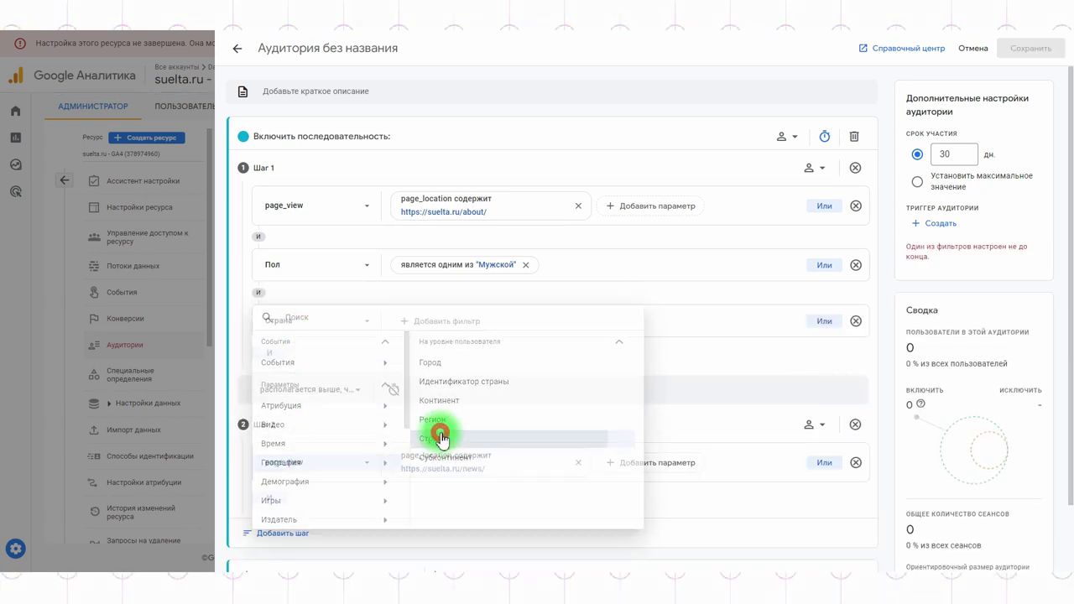
click(441, 382)
click(426, 441)
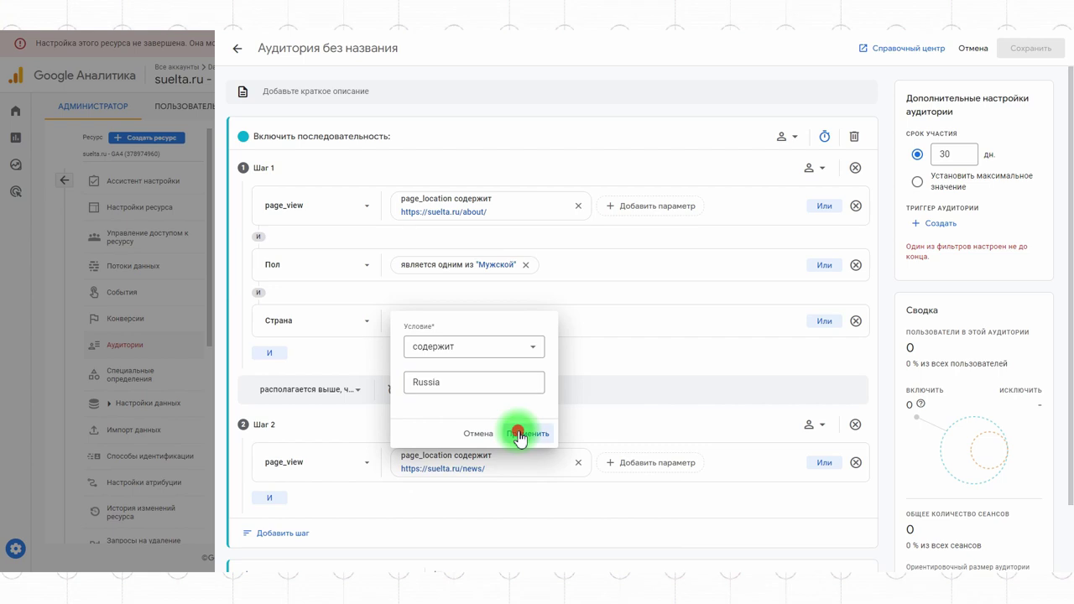
click(517, 436)
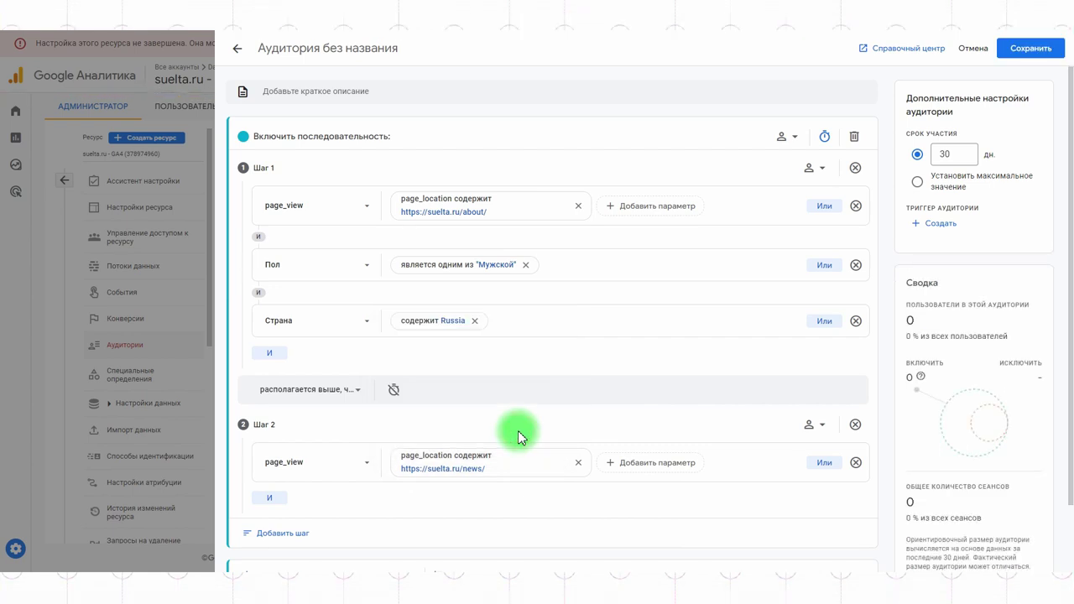